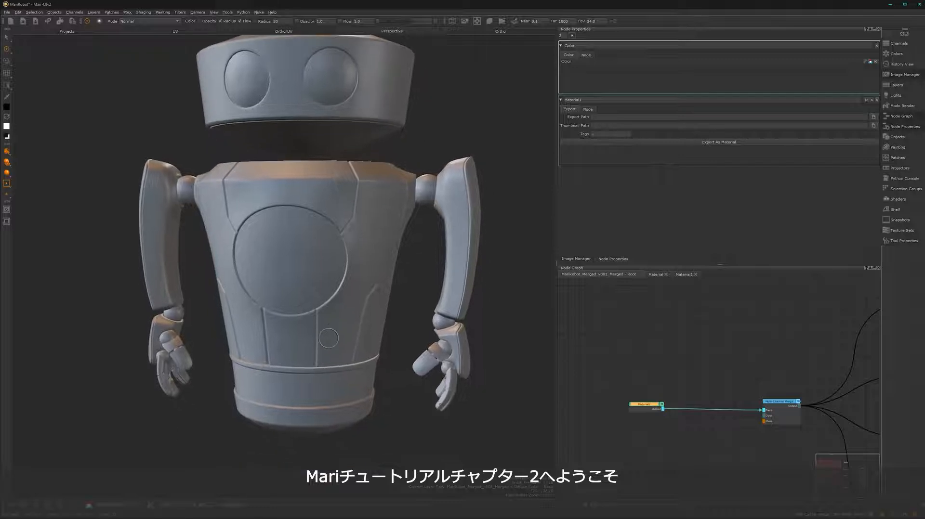
scroll(698, 427, up, 3)
middle_drag(674, 424, 724, 423)
alt+middle_drag(383, 306, 384, 350)
mouse_move(371, 349)
alt+mouse_down()
mouse_move(418, 345)
mouse_move(376, 346)
mouse_move(352, 366)
mouse_move(361, 362)
alt+mouse_up()
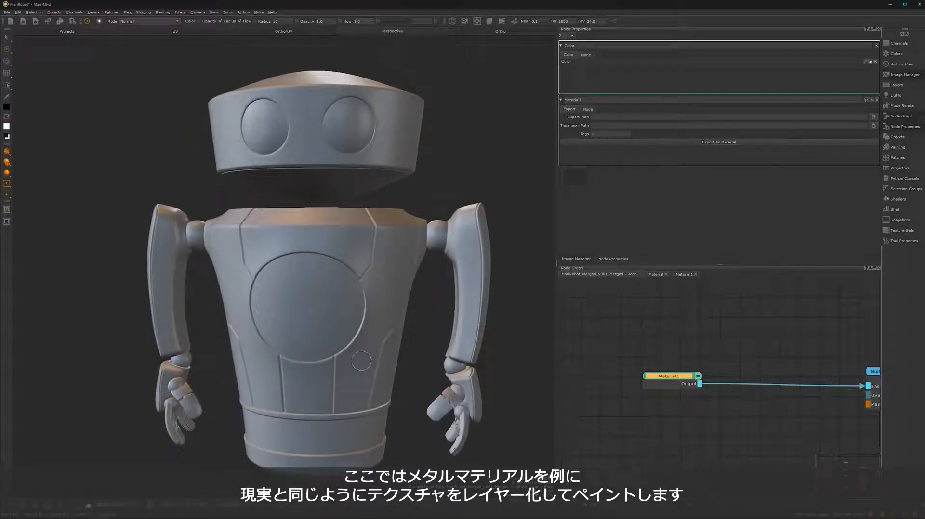
scroll(361, 361, up, 5)
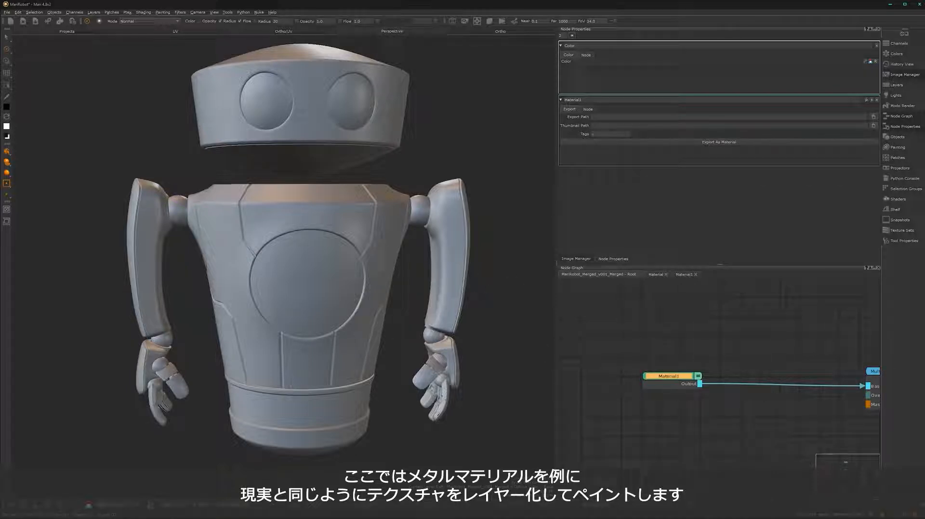
alt+drag(347, 307, 347, 343)
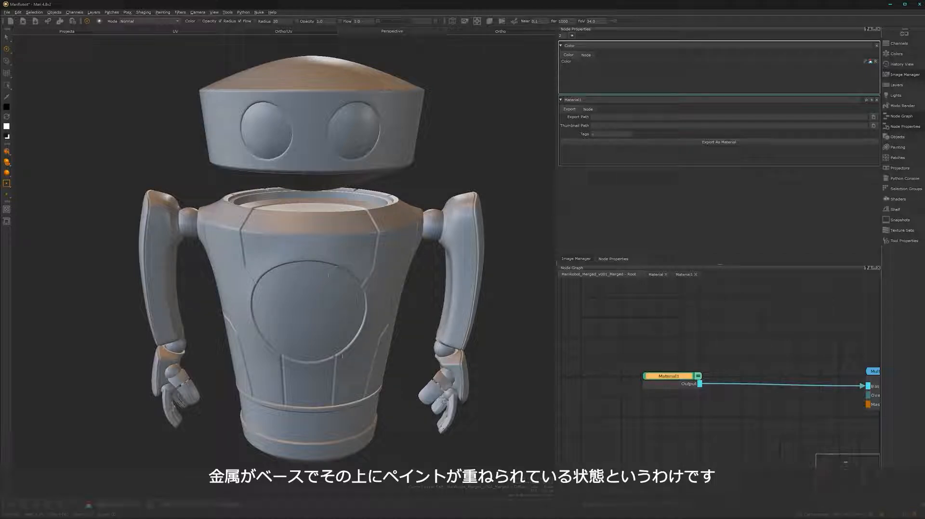
Rename the Material1 node in the node graph as Metal
scroll(689, 419, down, 2)
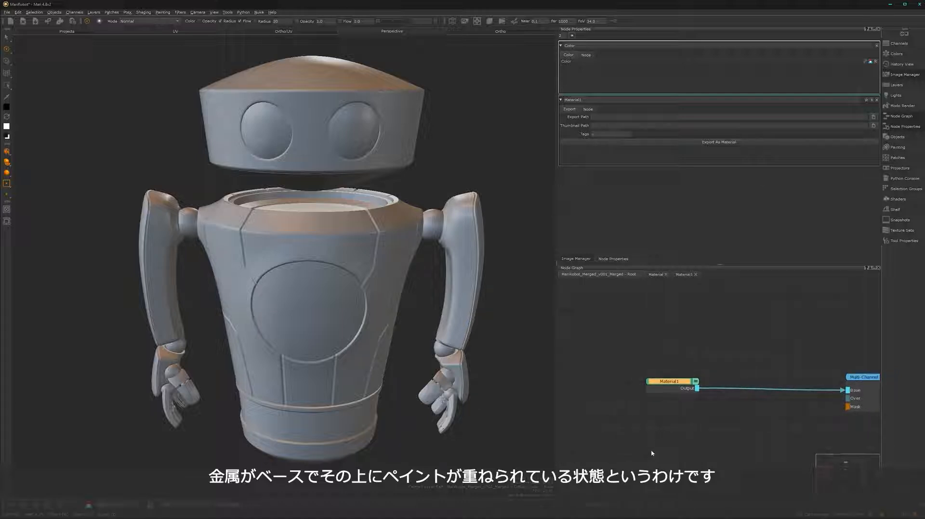
click(676, 384)
double_click(676, 385)
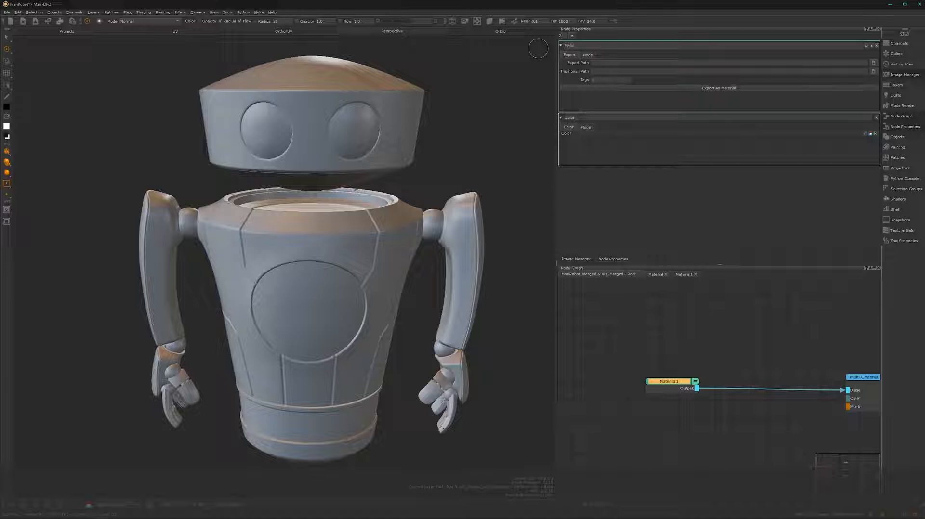
click(619, 365)
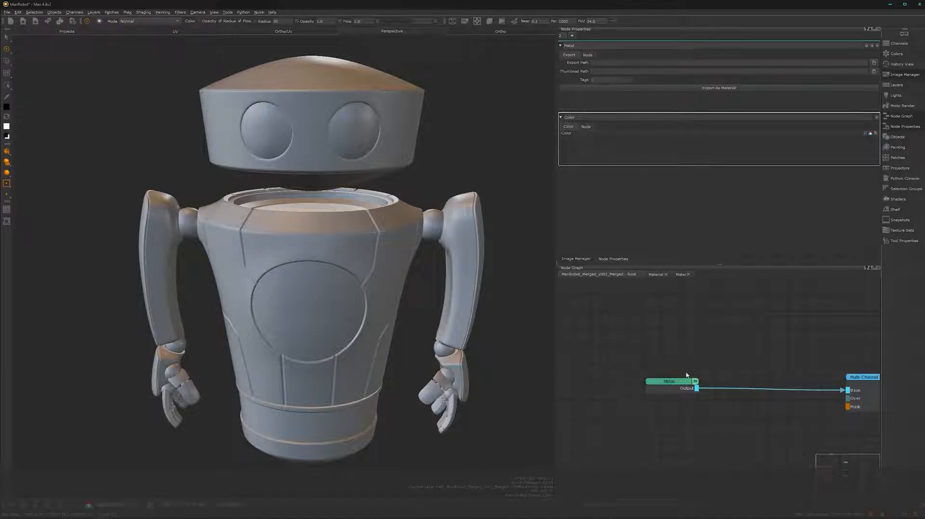
Close the other material graph, enter the Metal material's node graph and show the Image Manager
click(665, 275)
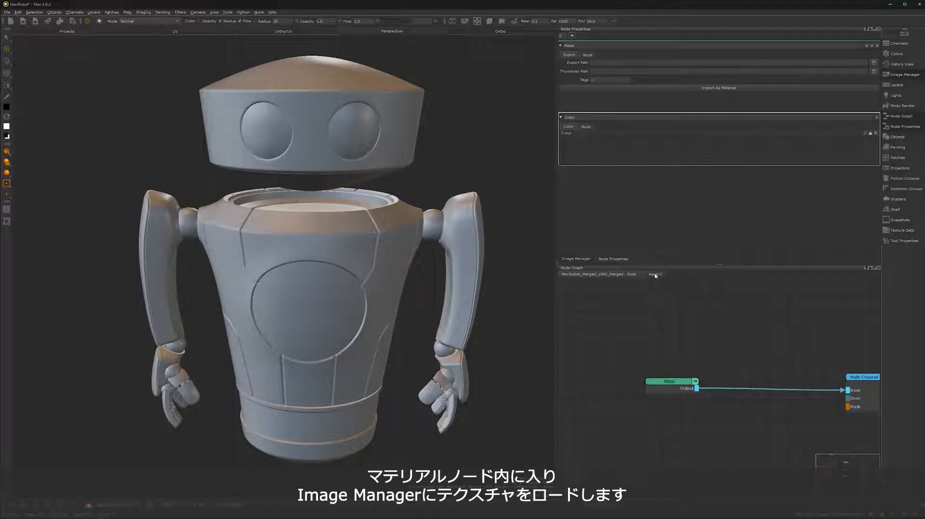
click(654, 275)
click(585, 258)
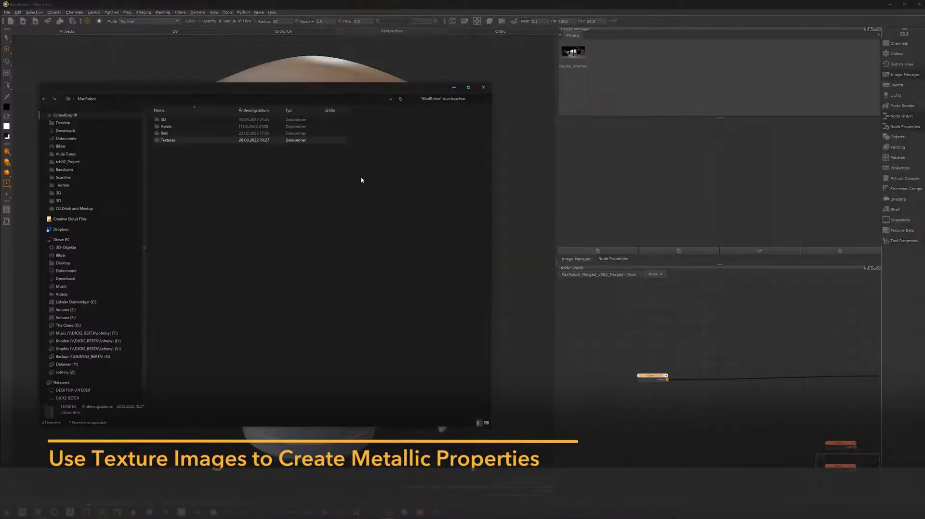
In the file explorer, open the Source folder inside the MariRobot project's Textures folder
drag(318, 90, 422, 97)
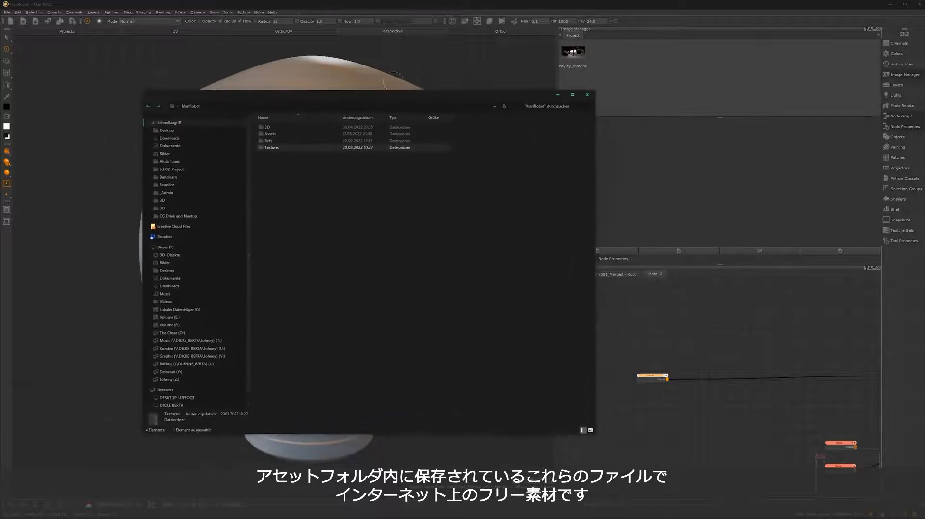
double_click(289, 147)
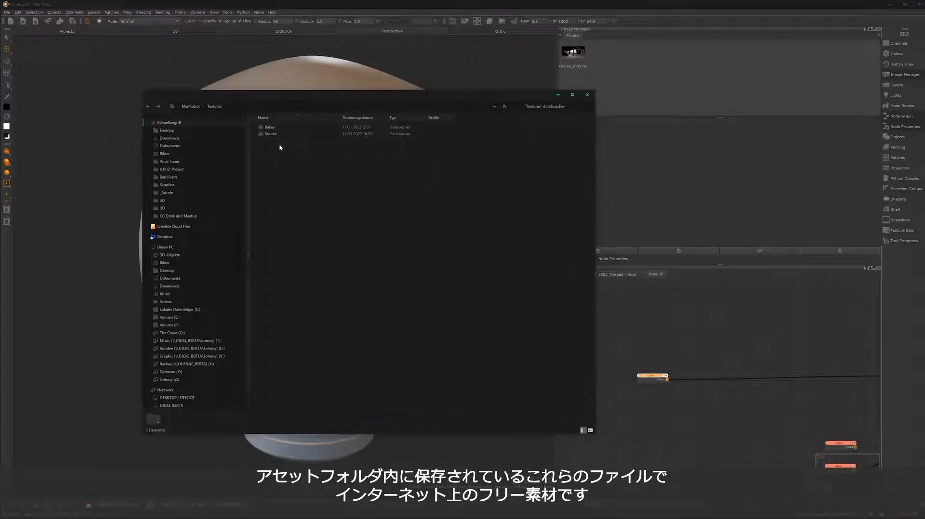
double_click(280, 135)
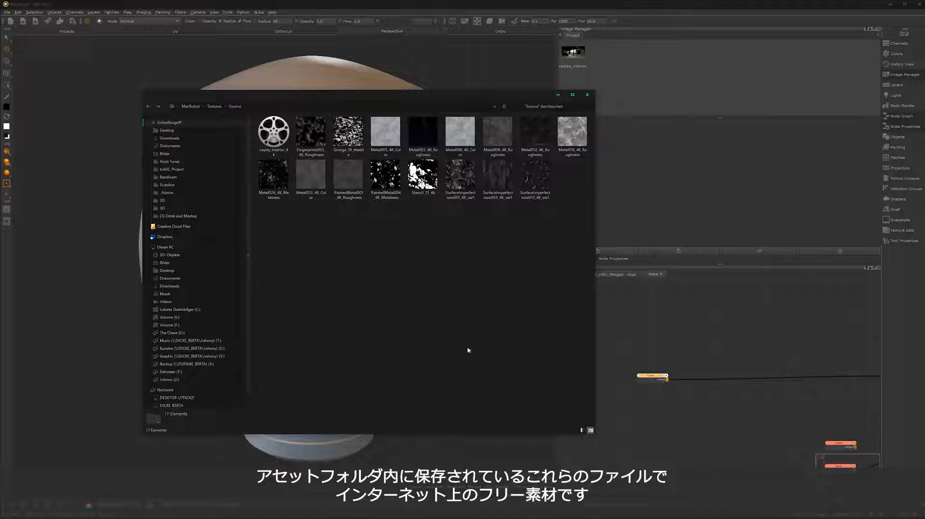
Preview the Metal003_4K_Color texture file and close the viewer
click(385, 145)
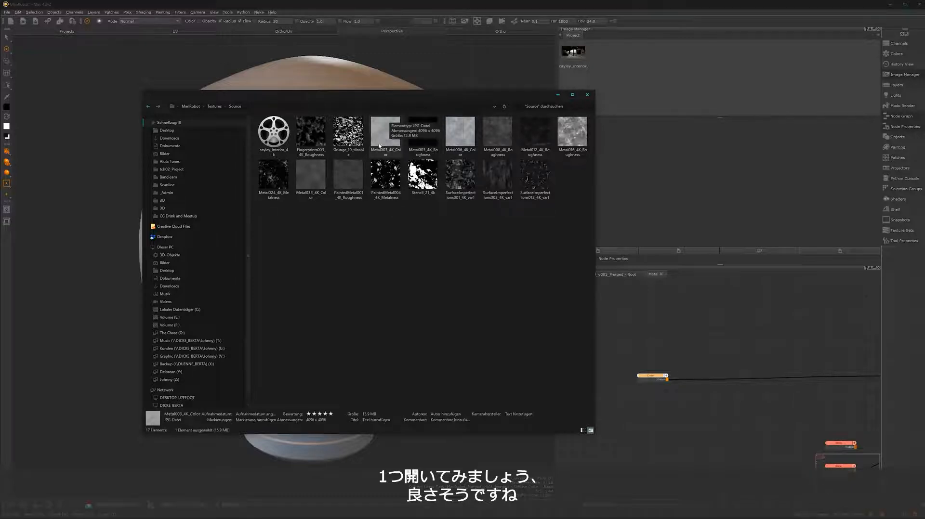
double_click(379, 146)
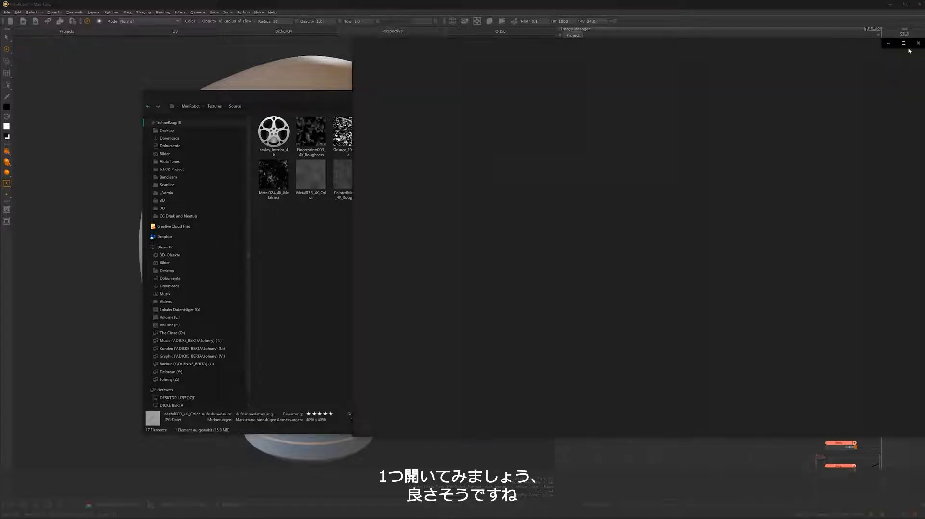
click(919, 44)
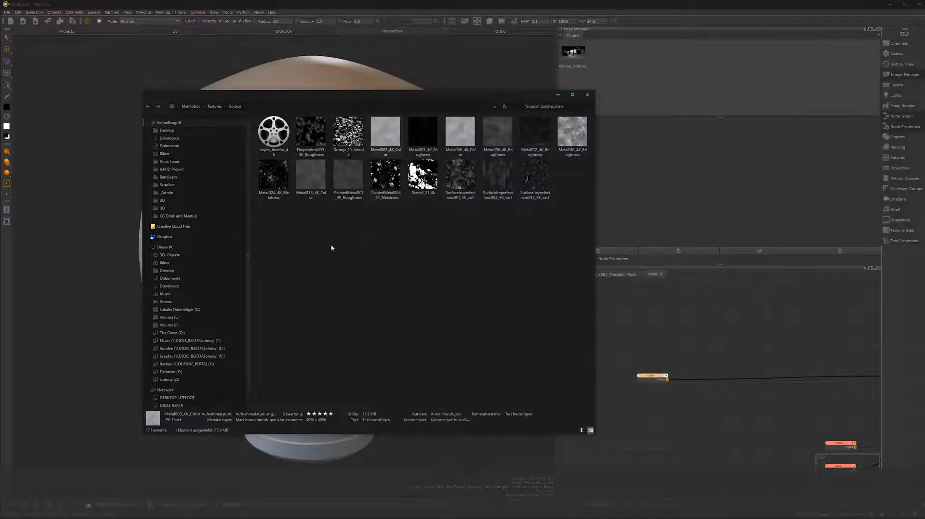
Load Metal003, Metal006 and Metal033 Color, Metal016 and PaintedMetal001 Roughness, and the SurfaceImperfections003 texture into the Image Manager
ctrl+click(350, 189)
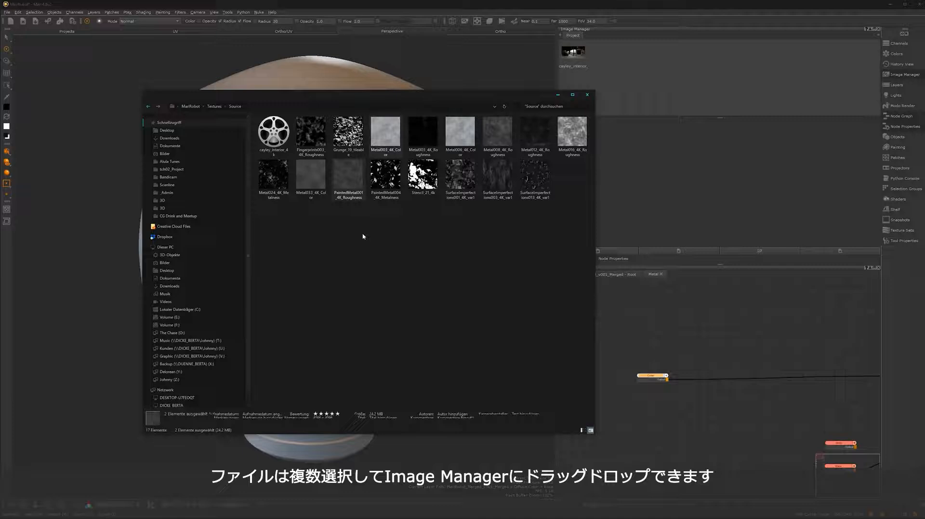
ctrl+click(311, 177)
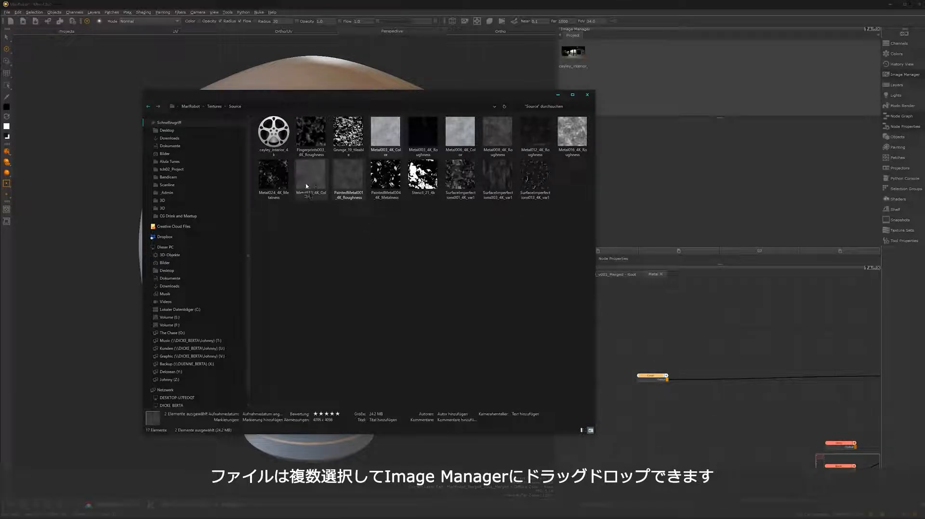
ctrl+click(574, 141)
ctrl+click(491, 181)
drag(492, 181, 696, 93)
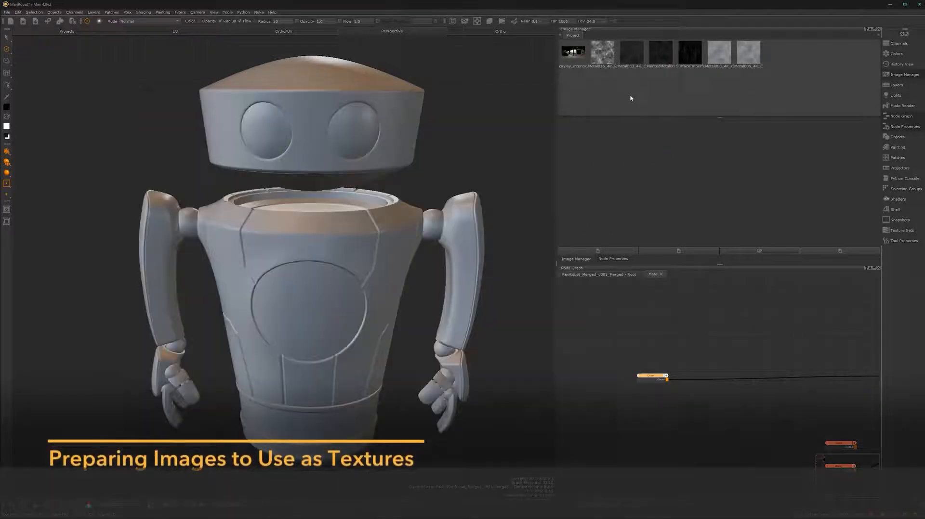
Enable Scalar Data for the Metal016_4K_Roughness image
click(599, 61)
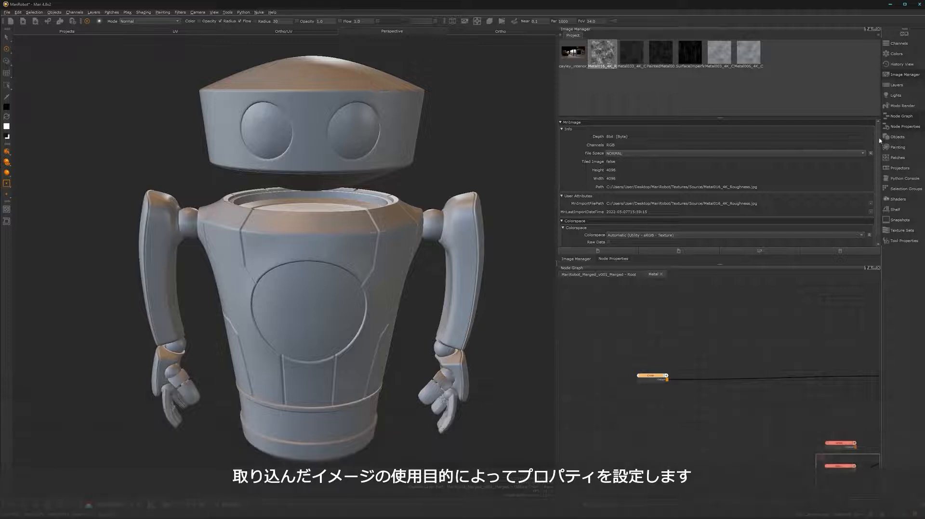
scroll(880, 163, down, 1)
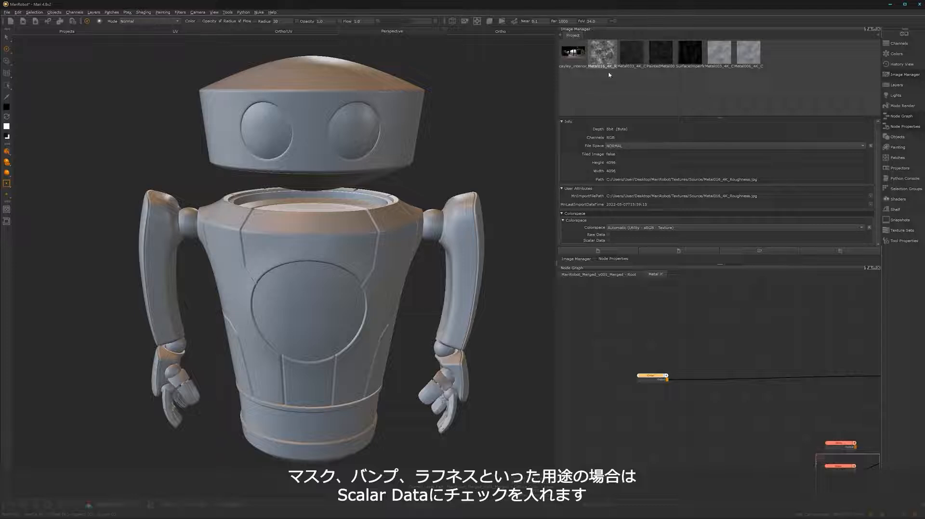
click(608, 240)
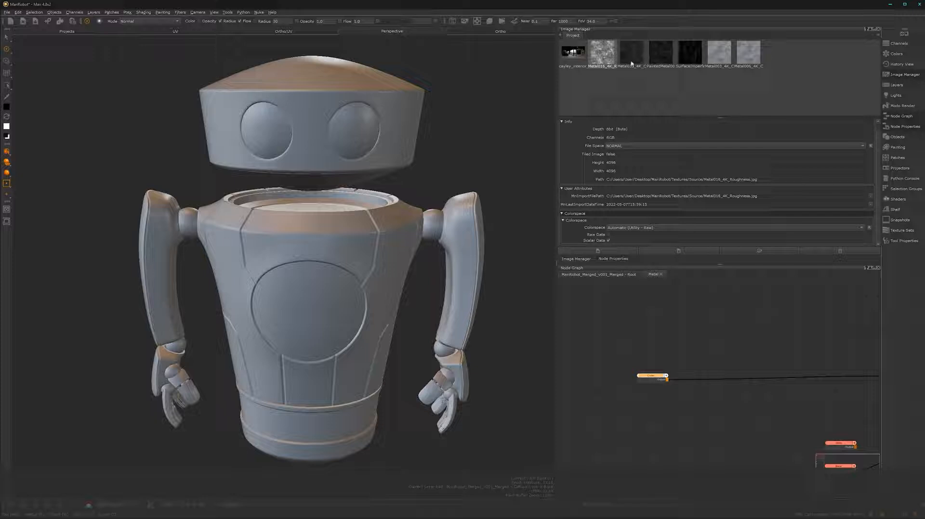
Enlarge the image properties area and enable Scalar Data for the Metal033_4K_Color, PaintedMetal001_4K_Roughness and SurfaceImperfections003 images
drag(631, 95, 700, 43)
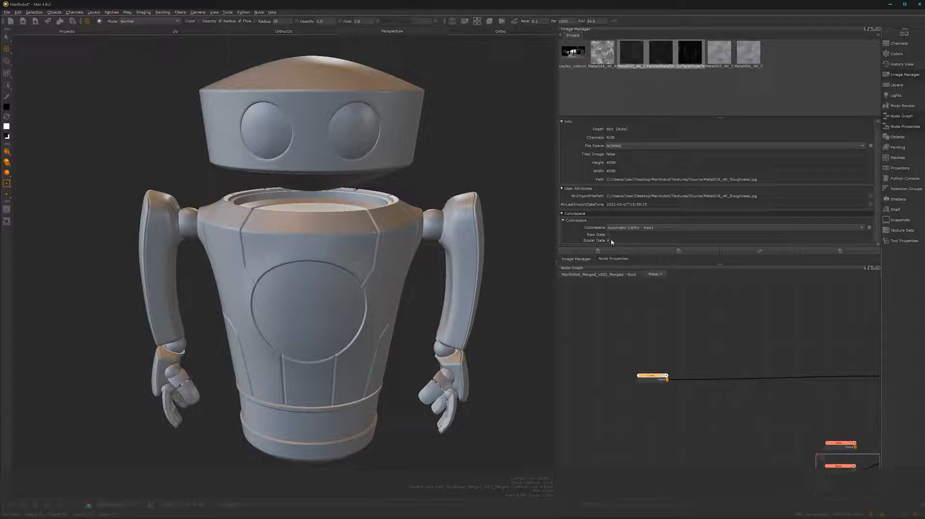
click(632, 58)
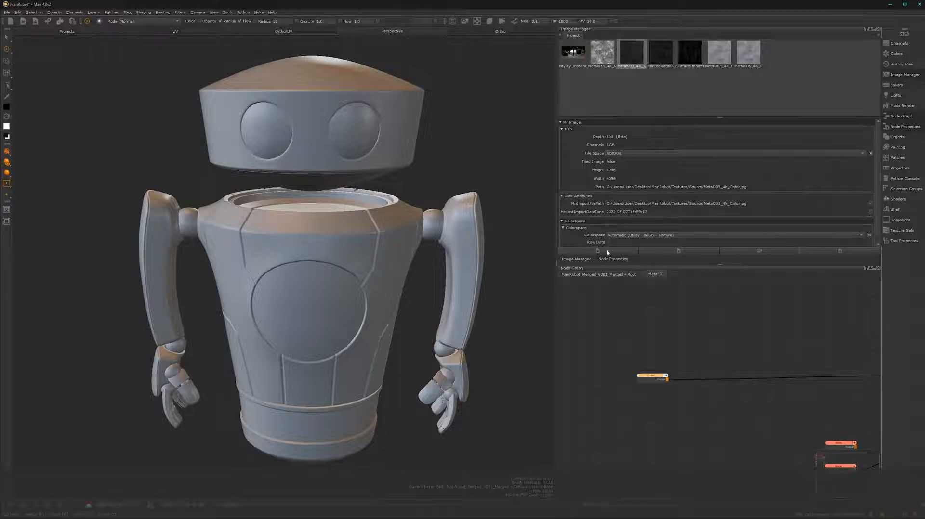
drag(719, 265, 718, 286)
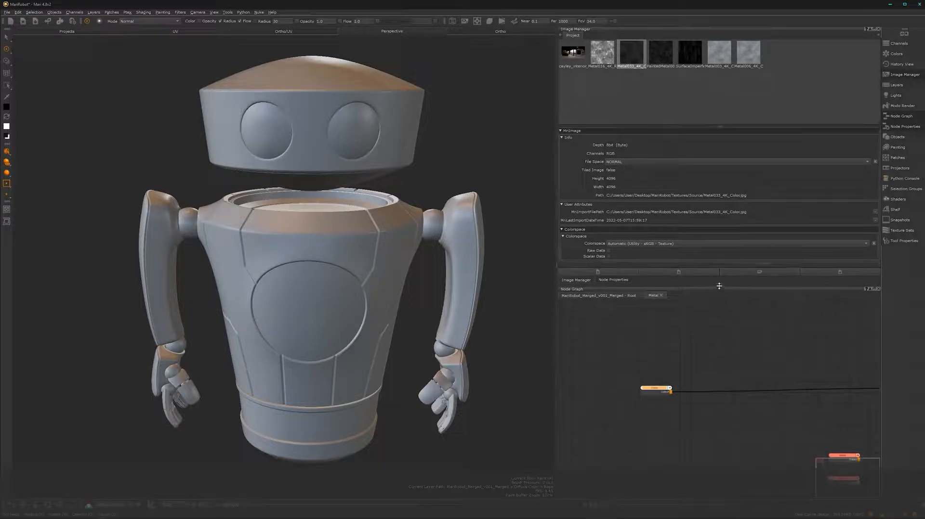
click(608, 256)
click(659, 49)
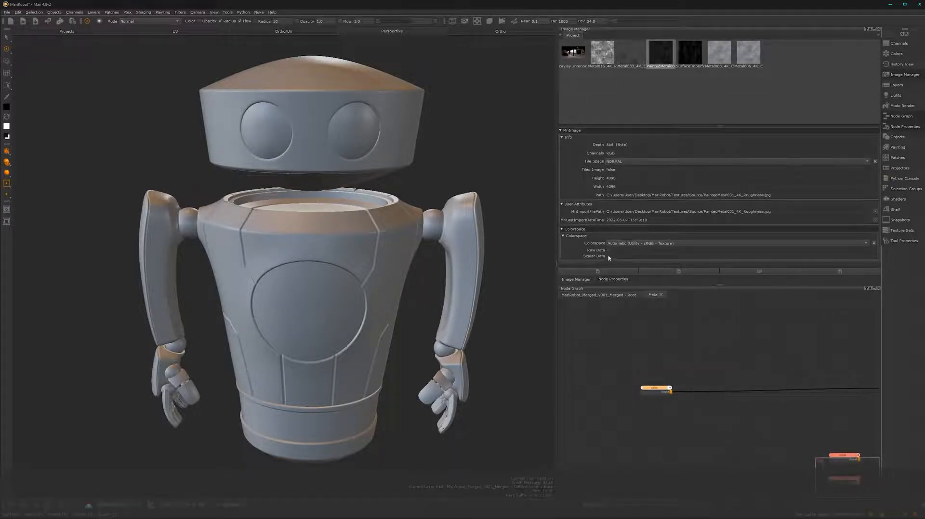
click(688, 57)
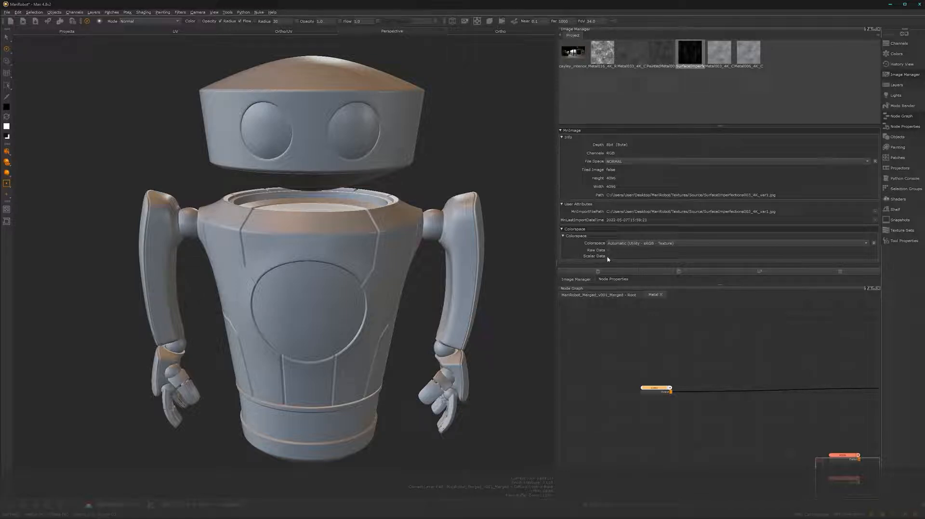
Preview the Metal003_4K_Color and Metal006_4K_Color images from the Image Manager and close each viewer
click(721, 57)
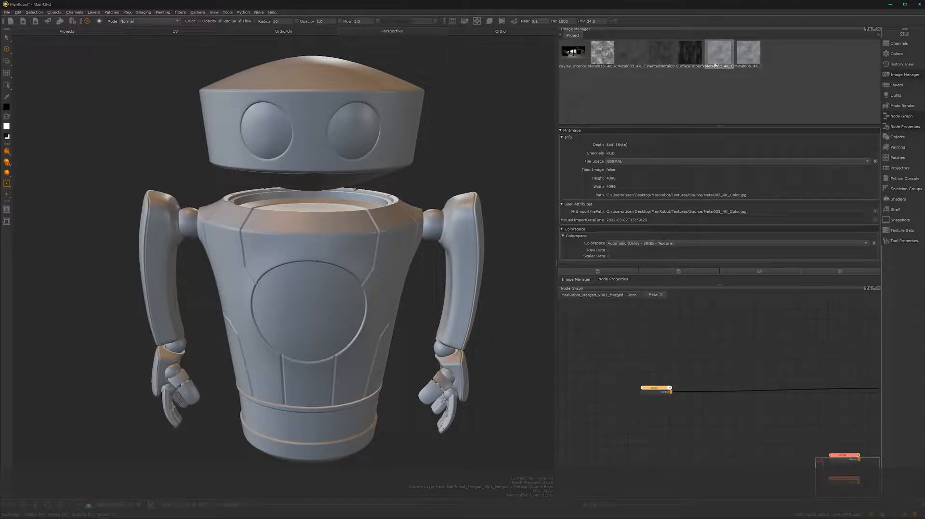
double_click(715, 65)
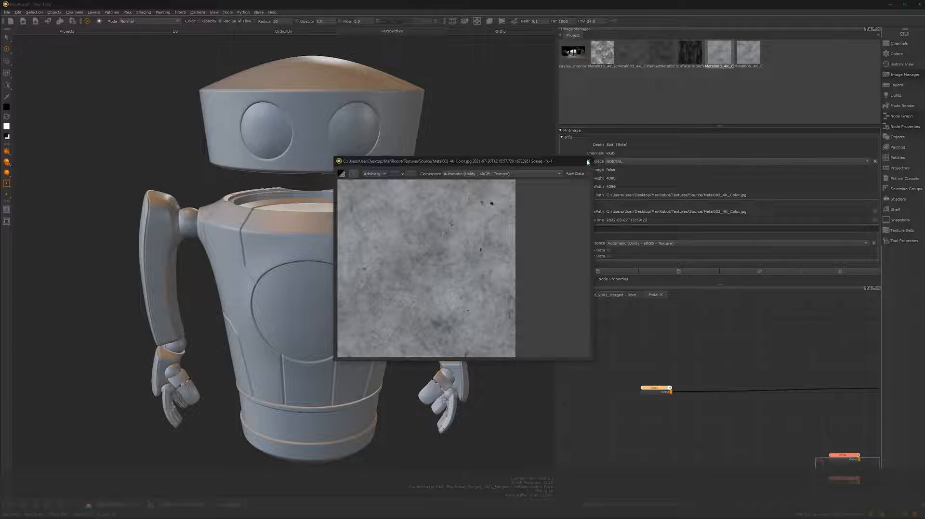
click(588, 161)
double_click(748, 53)
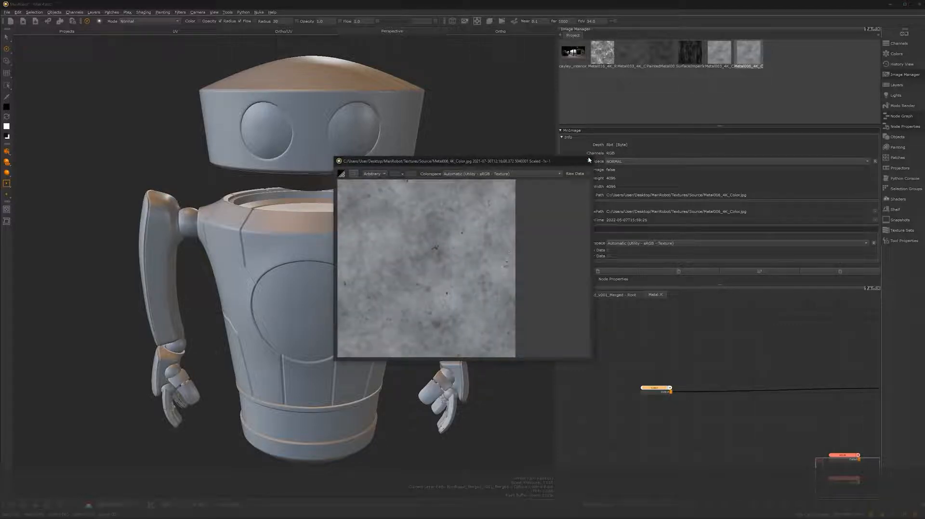
click(588, 160)
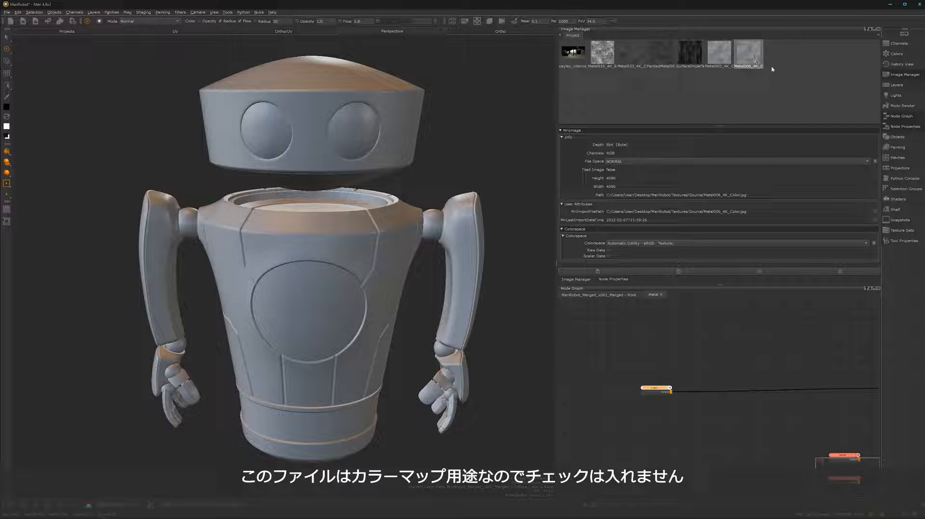
Connect the White node to the Metalness input in place of the Black node
scroll(745, 383, down, 2)
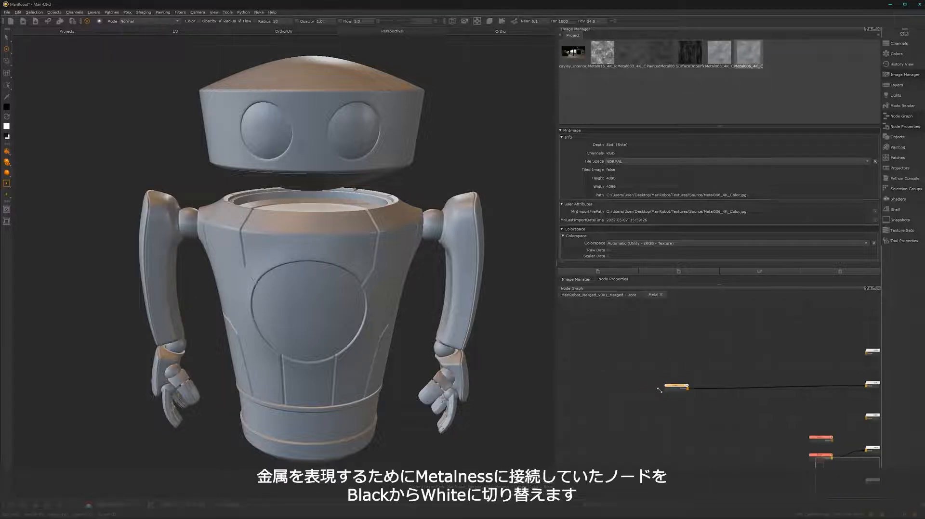
middle_drag(775, 347, 721, 321)
scroll(766, 360, up, 3)
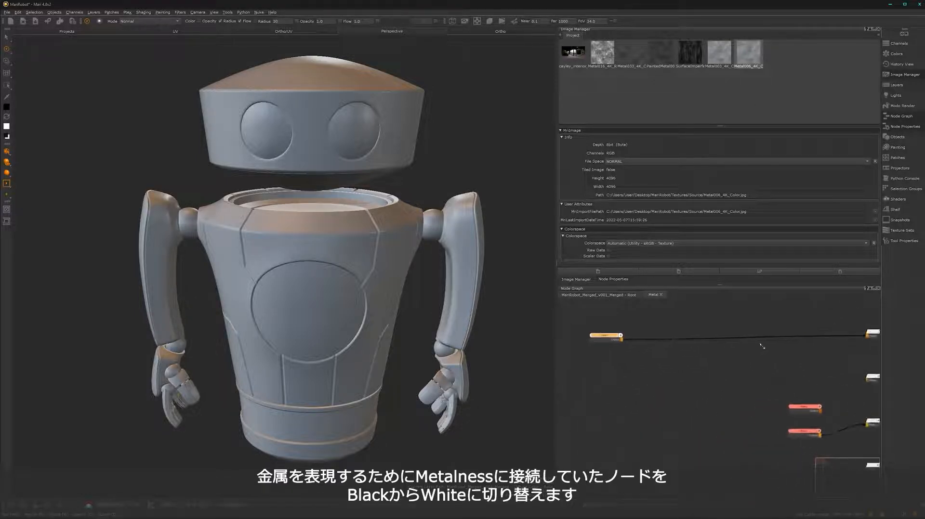
middle_drag(745, 400, 696, 416)
click(777, 452)
scroll(774, 452, up, 3)
middle_drag(747, 437, 652, 395)
drag(694, 418, 687, 374)
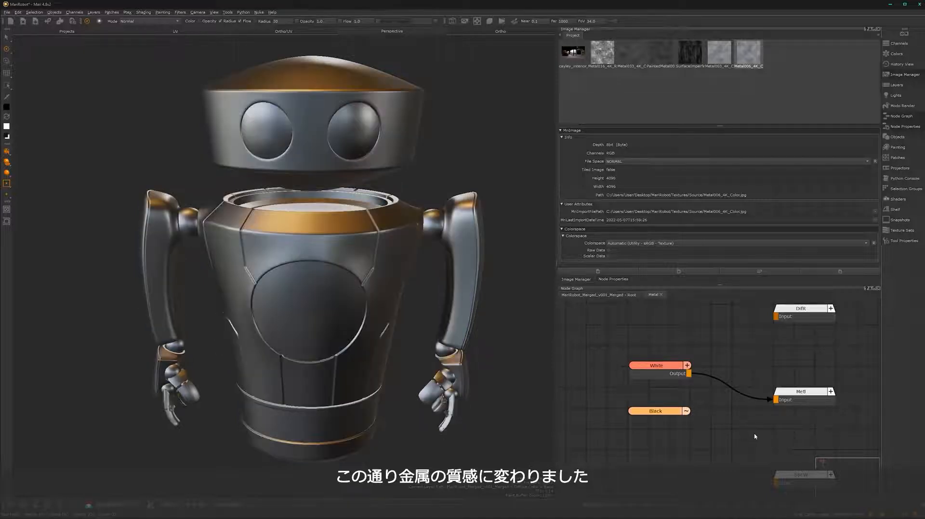
Widen the node graph area and add the Metal006_4K_Color image as a node near the Color node feeding Diffuse
alt+drag(417, 322, 416, 290)
scroll(713, 405, down, 5)
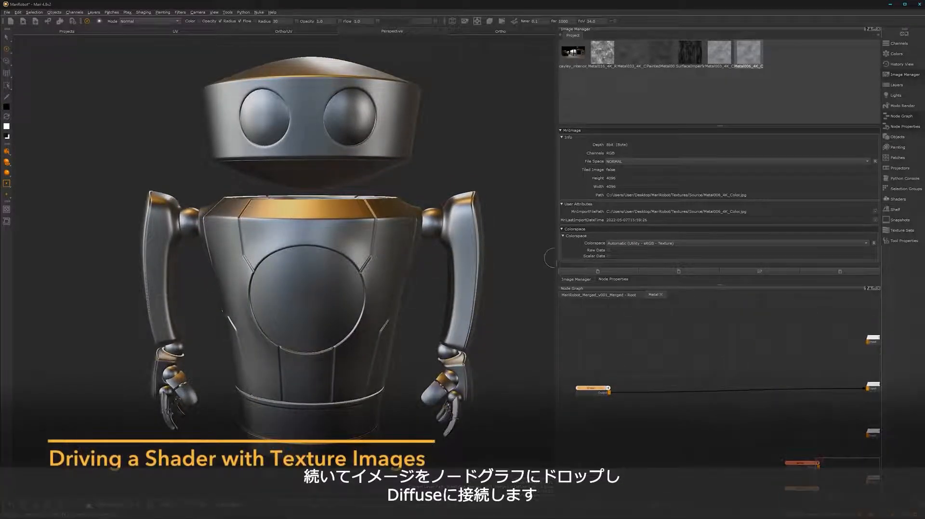
drag(556, 262, 496, 262)
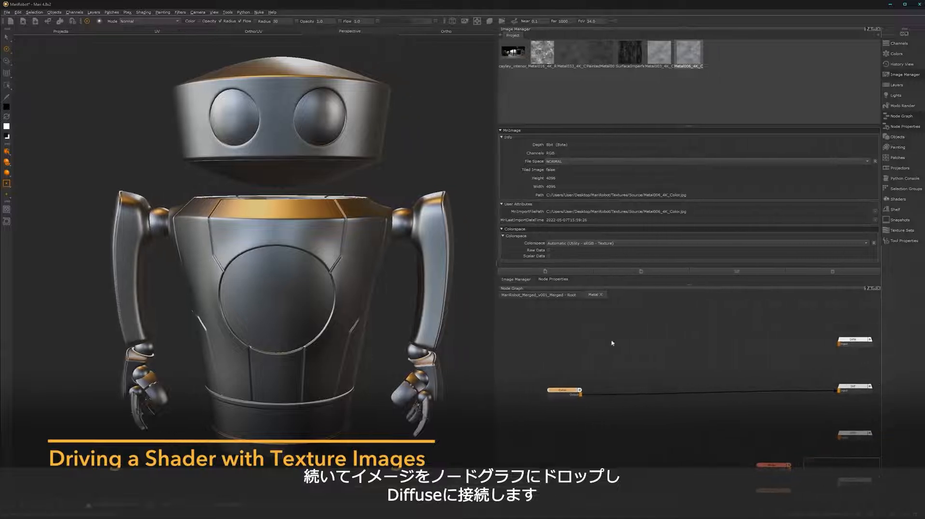
drag(687, 72, 586, 359)
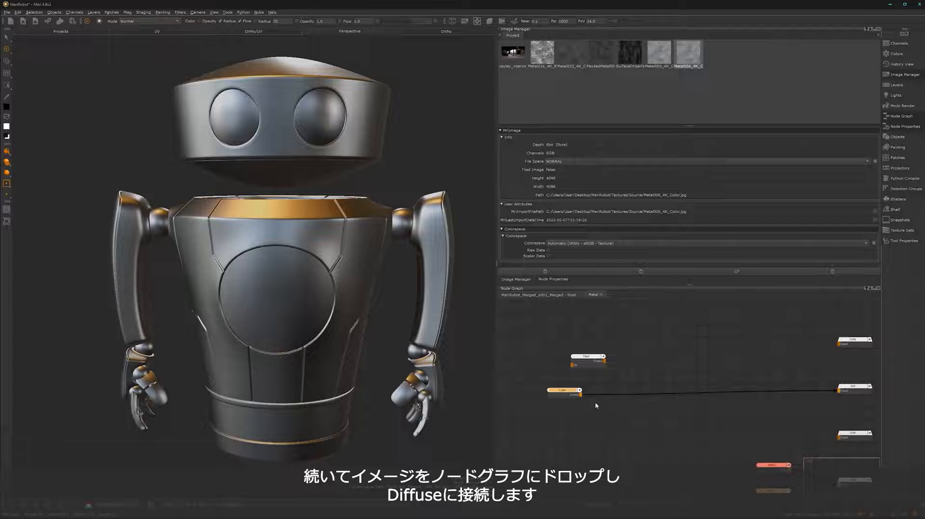
Connect the Metal006_4K_Color tile node to the Diffuse input in place of the Color node and open the tile node's properties
drag(591, 396, 604, 360)
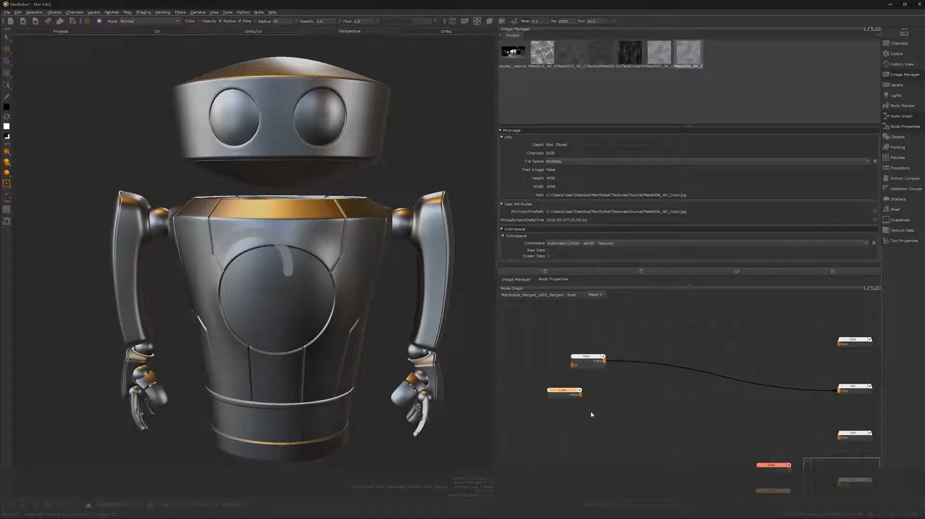
mouse_move(306, 352)
alt+mouse_down()
mouse_move(343, 348)
mouse_move(314, 335)
alt+mouse_up()
mouse_move(327, 337)
alt+right_down()
mouse_move(427, 342)
mouse_move(371, 348)
alt+right_up()
alt+middle_drag(371, 349, 297, 328)
double_click(586, 358)
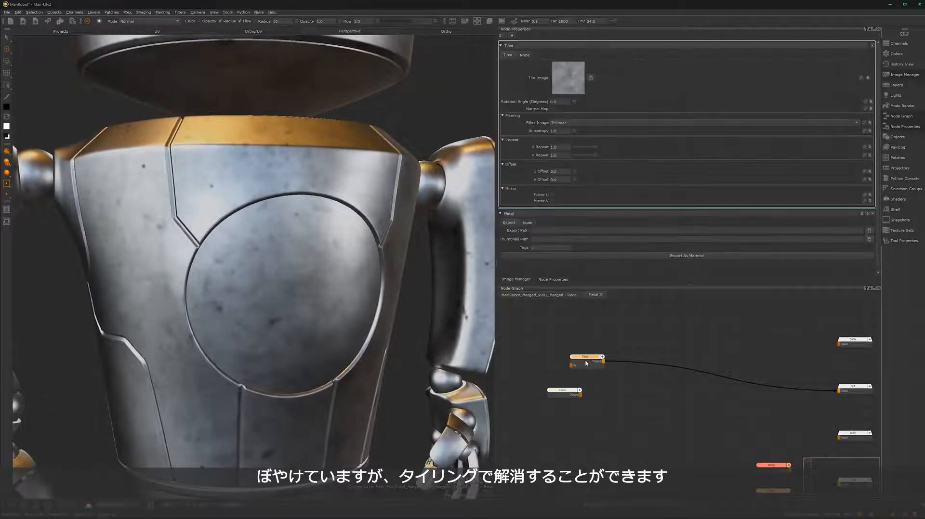
Set the U Repeat and V Repeat of the Diffuse tile node to 3
double_click(554, 147)
double_click(554, 156)
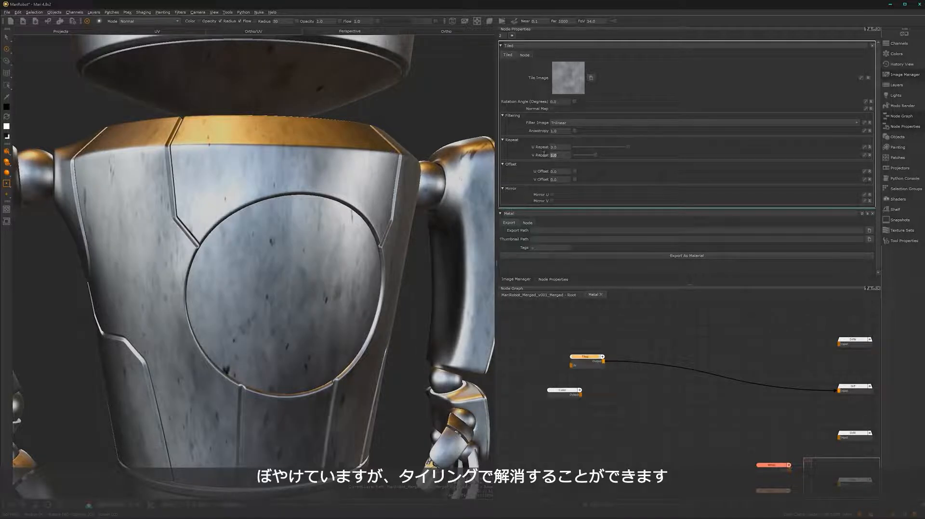
text(3)
key(Return)
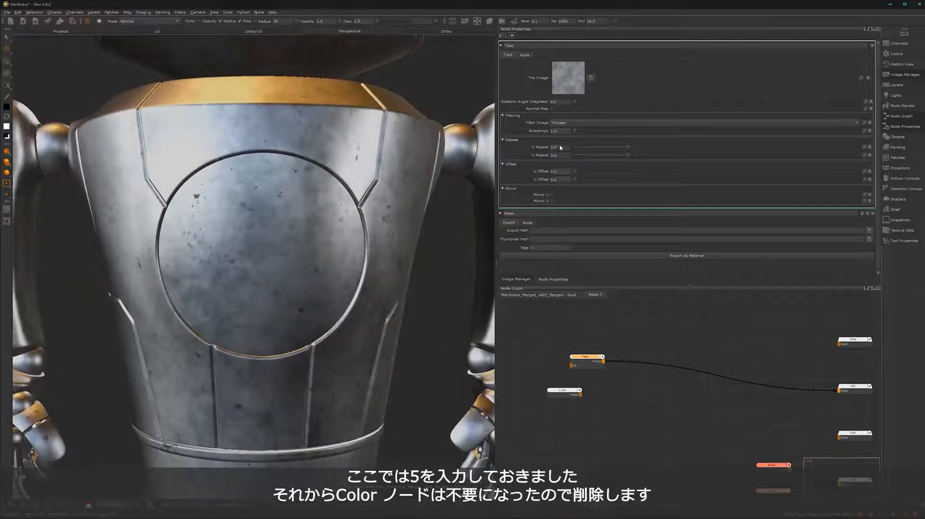
Set the U Repeat and V Repeat of the Diffuse tile node to 5
double_click(559, 147)
text(5)
key(Return)
double_click(555, 155)
text(5)
key(Return)
alt+drag(265, 326, 348, 343)
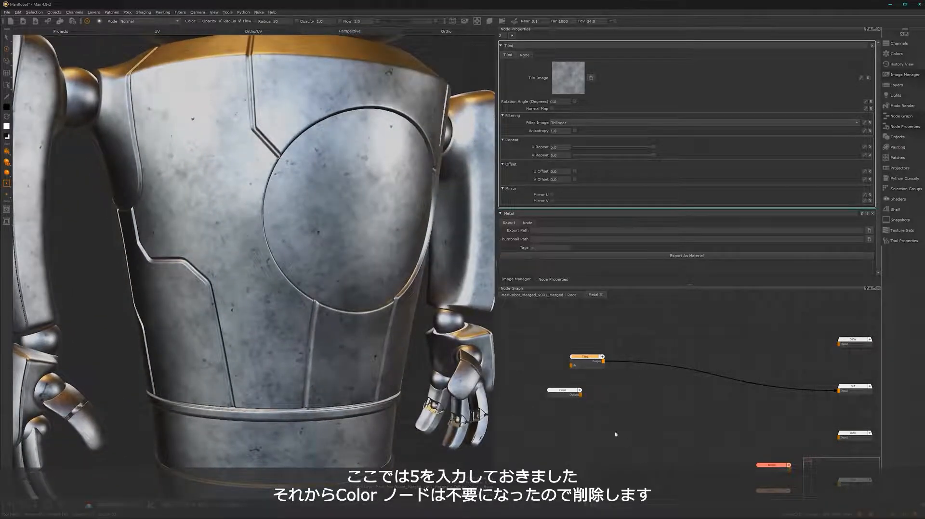
Delete the unused Color node and move the Diffuse tile node into its place, level with the Diffuse output
click(570, 391)
key(Delete)
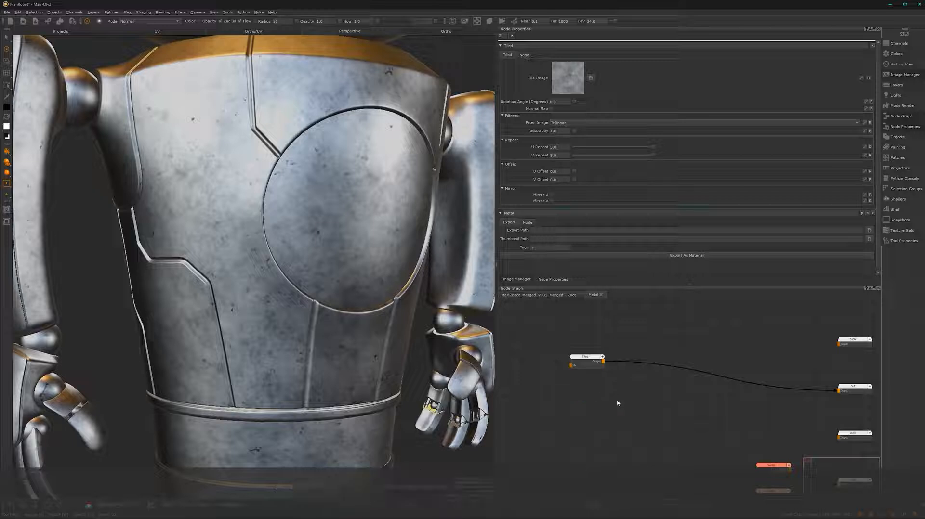
drag(579, 358, 539, 388)
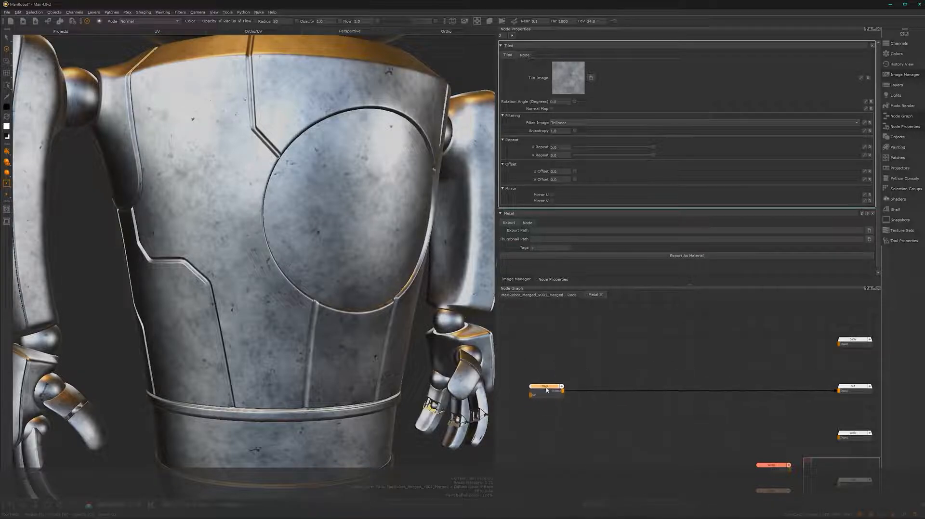
Preview the Metal033_4K_Color and PaintedMetal001_4K_Roughness images as Roughness candidates and close each viewer
scroll(592, 460, down, 1)
alt+right_drag(592, 460, 583, 463)
alt+middle_drag(618, 423, 615, 312)
mouse_move(612, 440)
alt+right_down()
mouse_move(638, 430)
mouse_move(599, 448)
alt+right_up()
alt+middle_drag(599, 448, 613, 357)
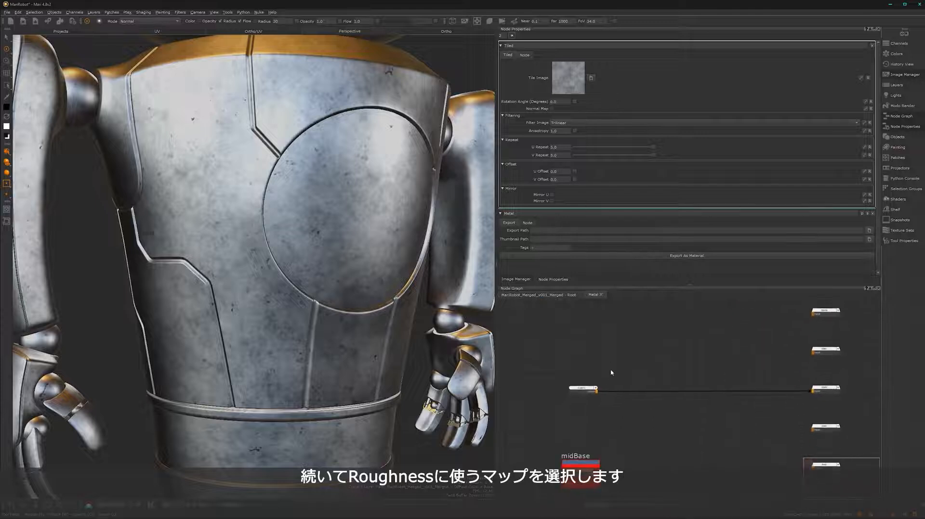
click(514, 280)
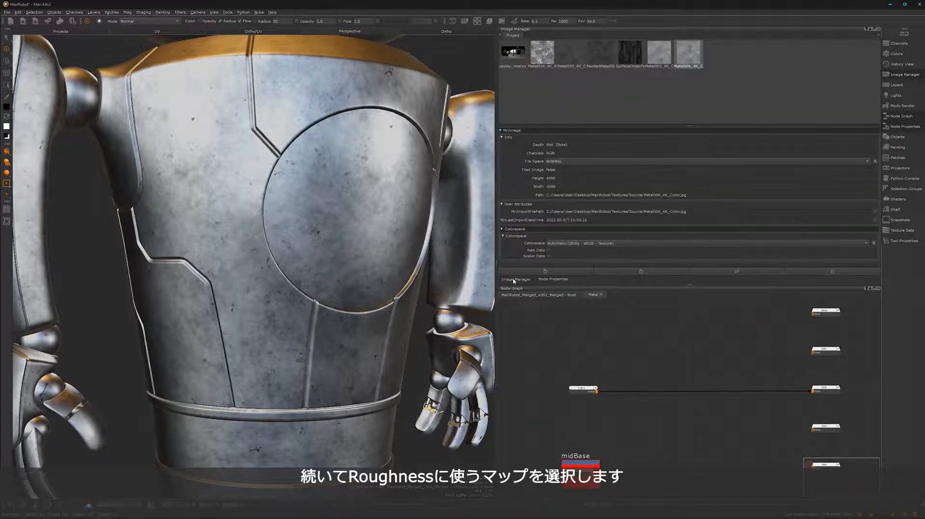
double_click(574, 59)
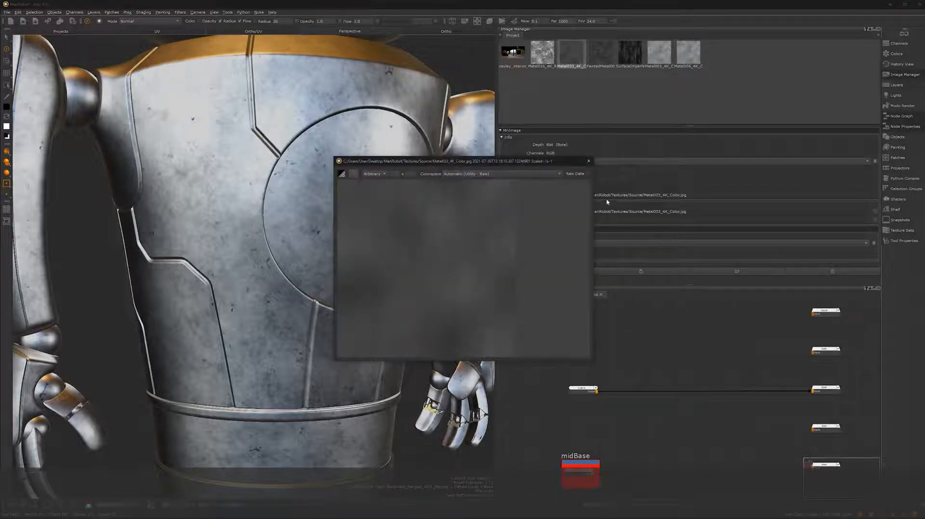
click(589, 161)
double_click(600, 53)
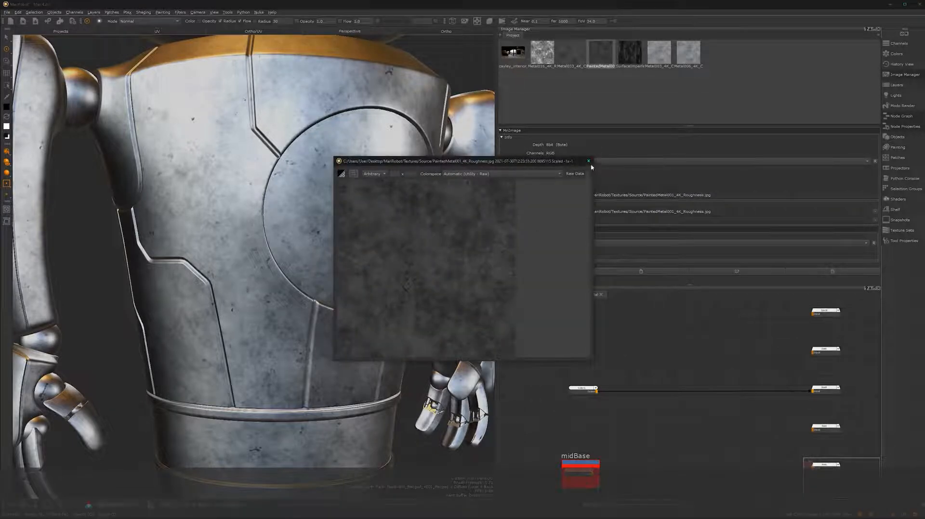
click(588, 161)
Move the Color node feeding Roughness further from its output and darken its grey to an intensity of about 0.077
alt+right_drag(574, 408, 651, 357)
alt+middle_drag(611, 413, 672, 406)
drag(653, 372, 552, 371)
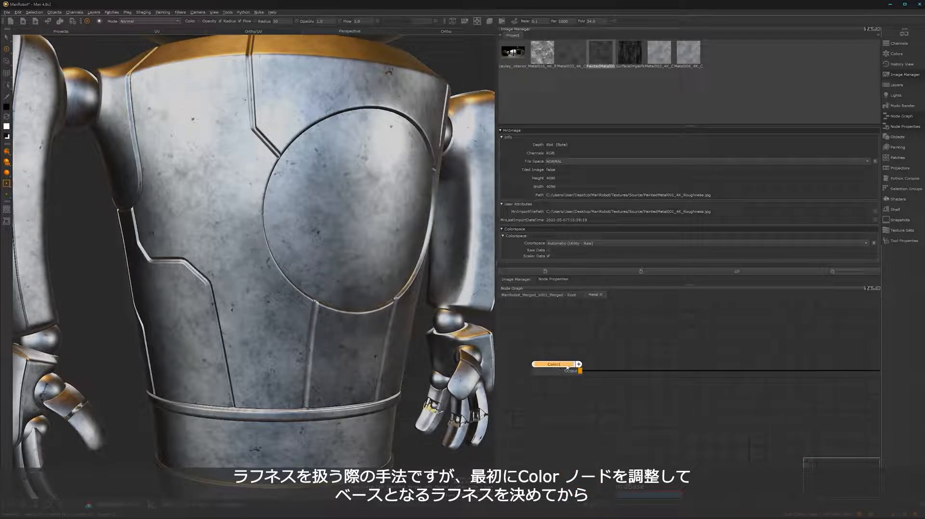
double_click(565, 365)
alt+drag(296, 355, 235, 352)
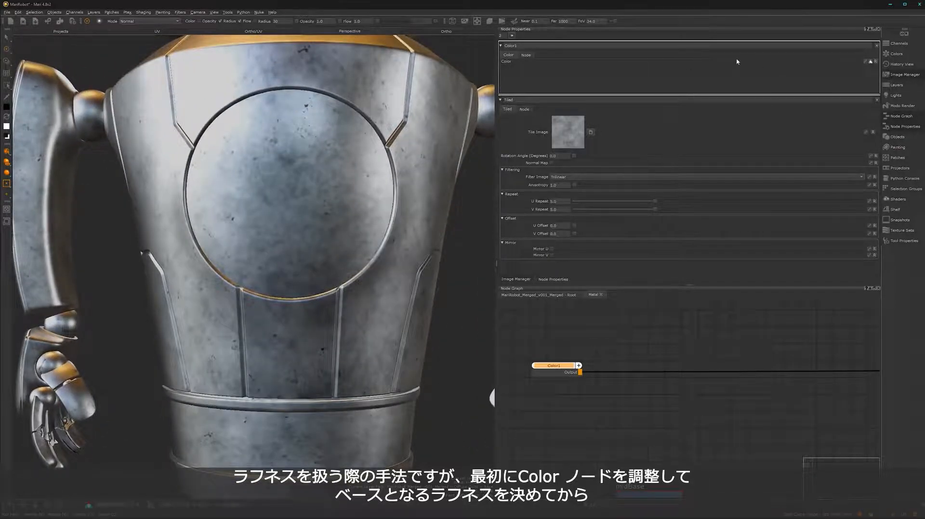
click(755, 63)
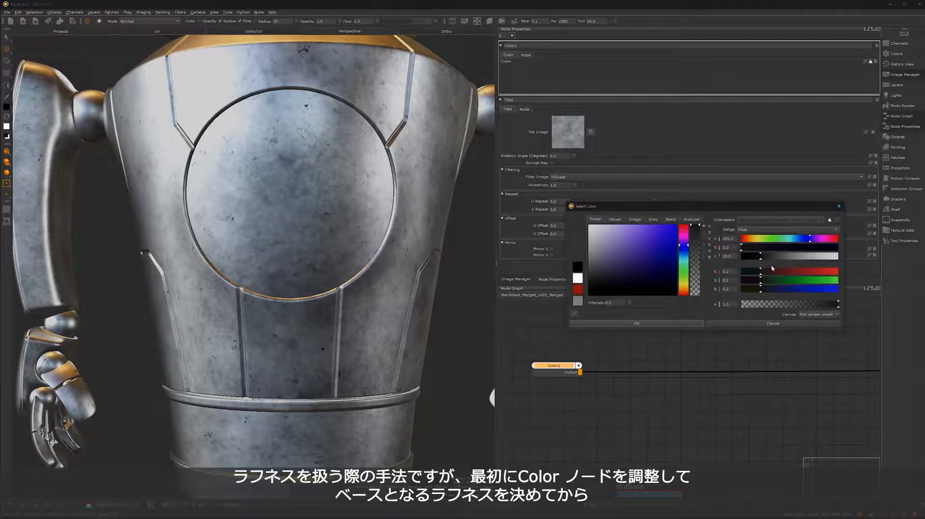
drag(761, 262, 749, 259)
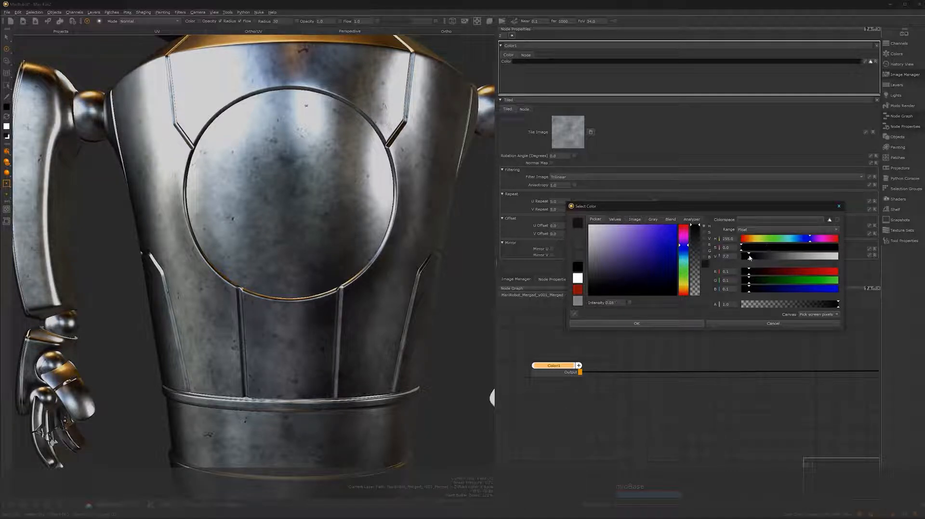
drag(749, 259, 747, 259)
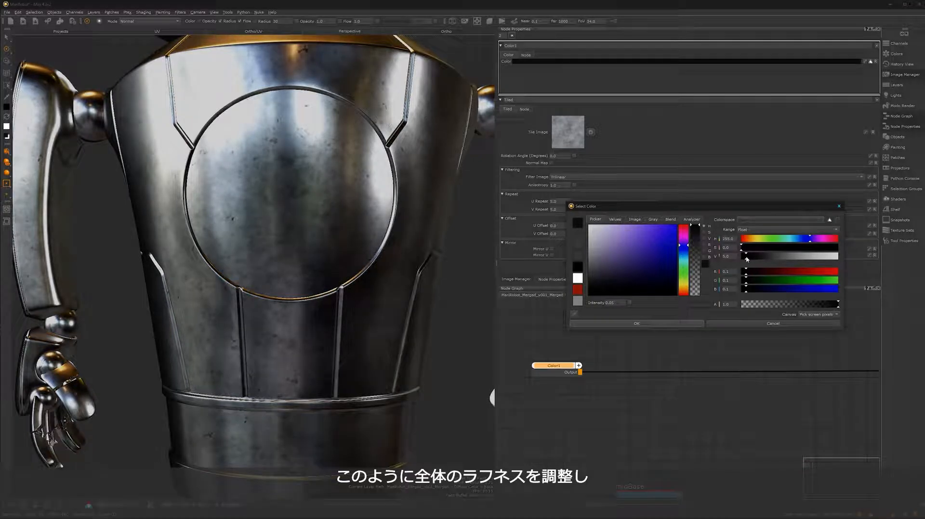
drag(747, 259, 750, 260)
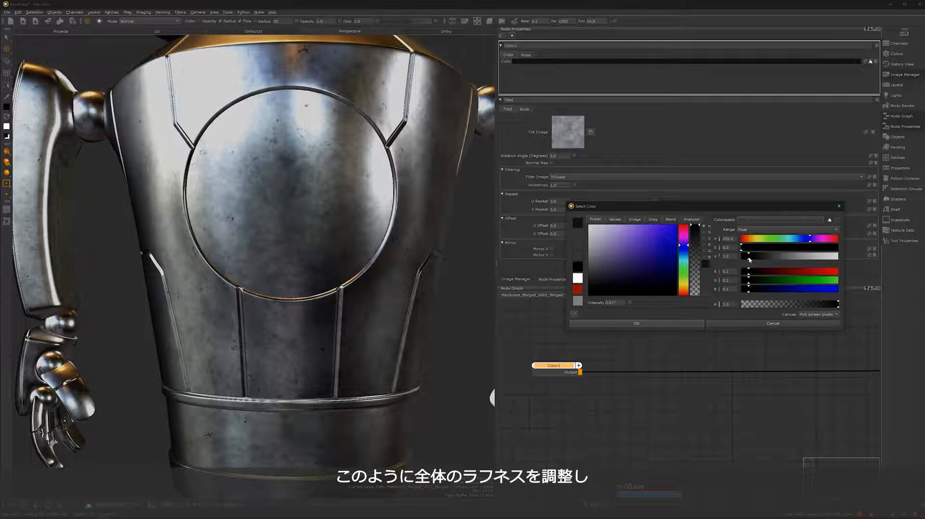
click(628, 324)
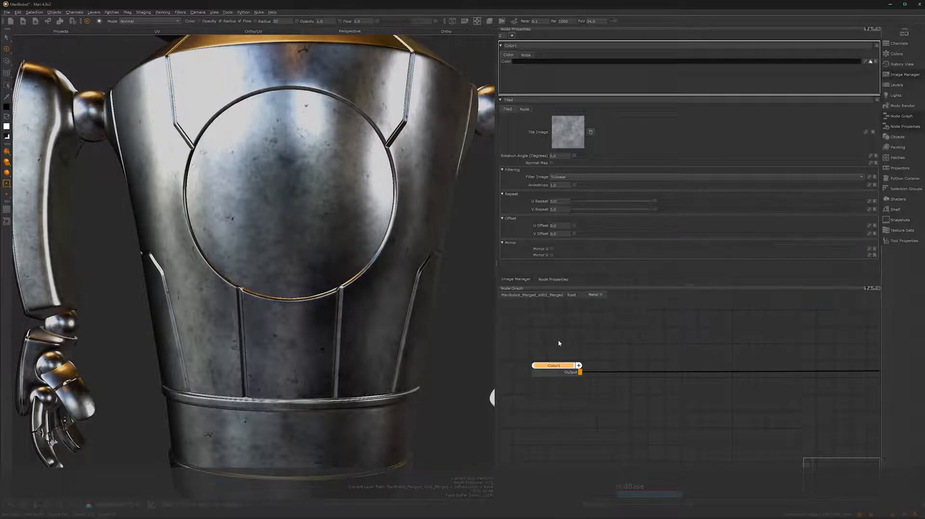
Insert a Merge node after the roughness Color node and feed the PaintedMetal001_4K_Roughness image into its Over input as a tile node
key(m)
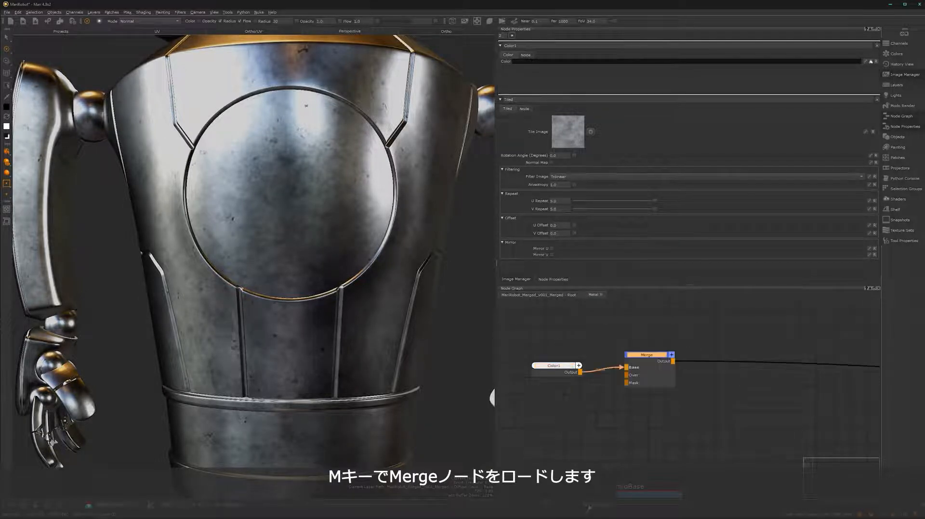
drag(652, 358, 697, 364)
click(516, 280)
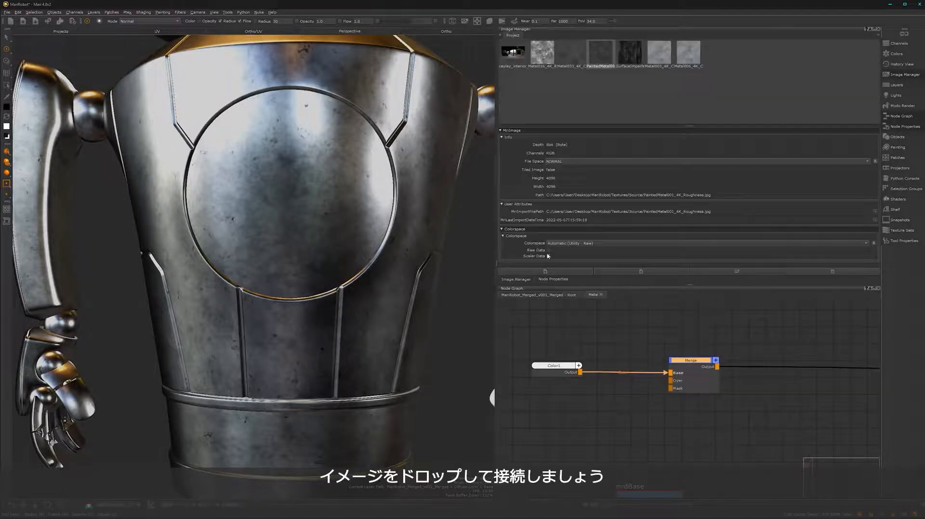
mouse_move(599, 57)
mouse_down()
mouse_move(629, 426)
mouse_move(659, 424)
mouse_move(670, 380)
mouse_up()
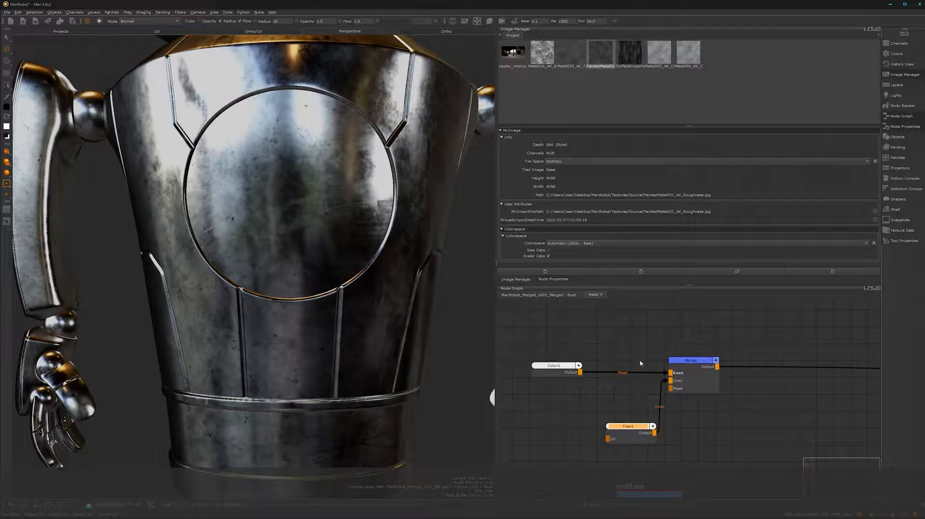
drag(626, 431, 608, 431)
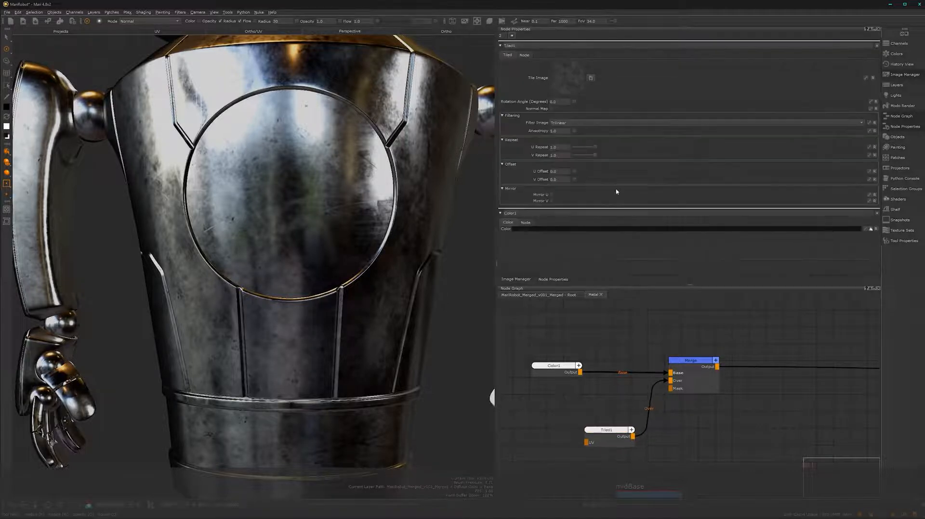
Set the U Repeat and V Repeat of the PaintedMetal001_4K_Roughness tile node to 3
drag(558, 147, 542, 149)
text(3)
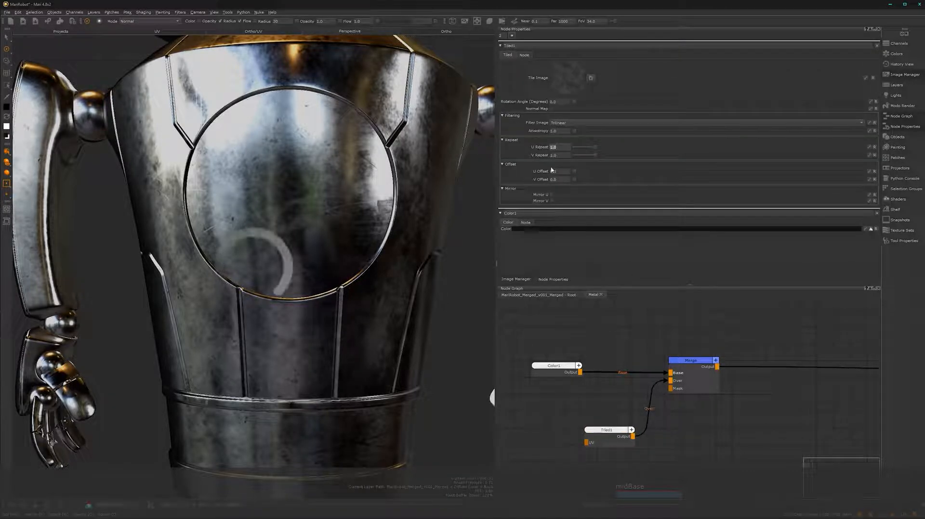
key(Tab)
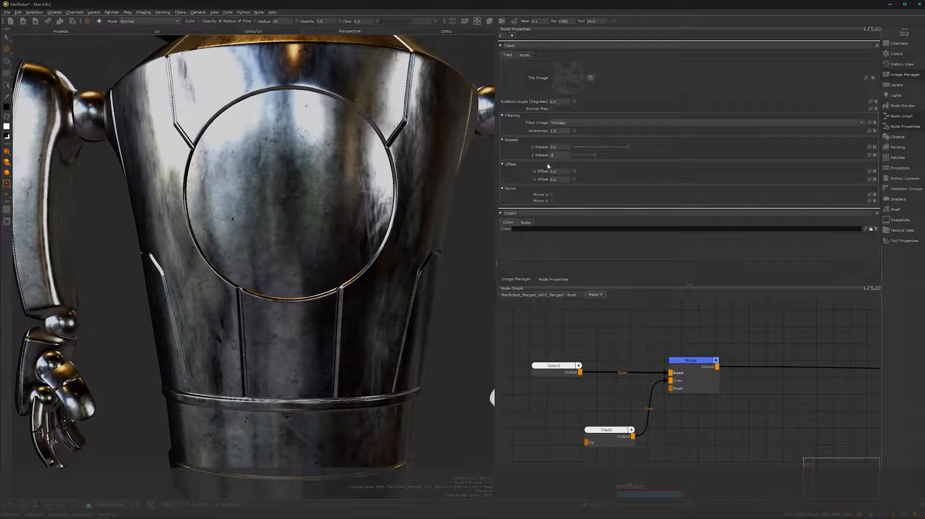
key(Return)
Move the roughness Color node further from the Merge node and open the Merge node's properties
mouse_move(306, 299)
alt+mouse_down()
mouse_move(337, 278)
mouse_move(357, 294)
mouse_move(317, 296)
alt+mouse_up()
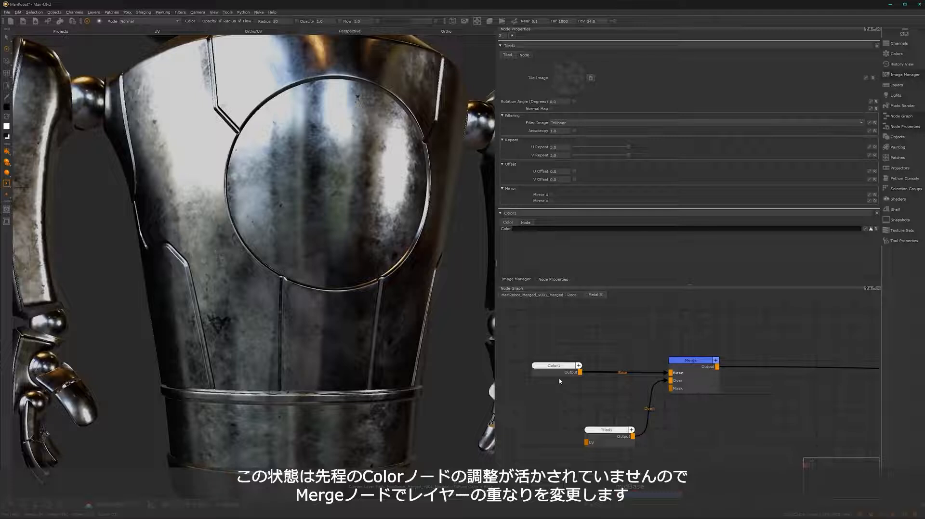
drag(566, 368, 548, 369)
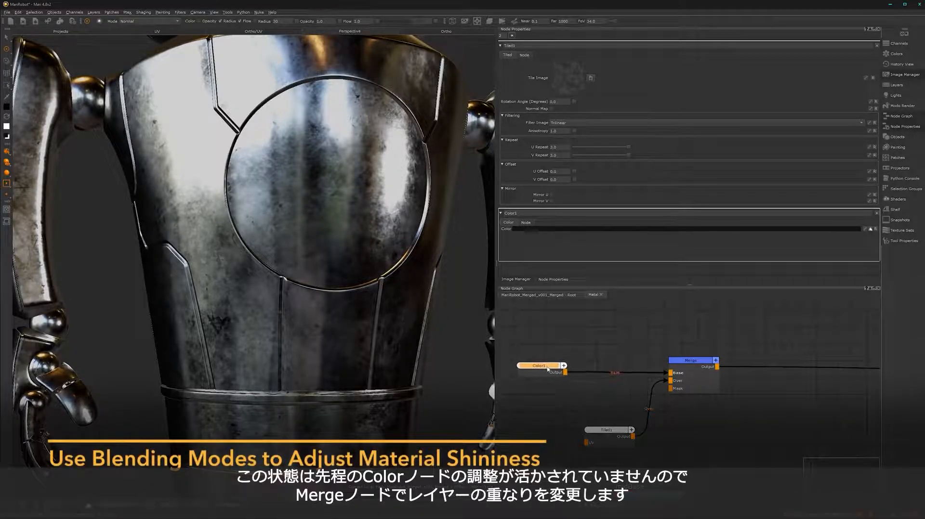
click(692, 361)
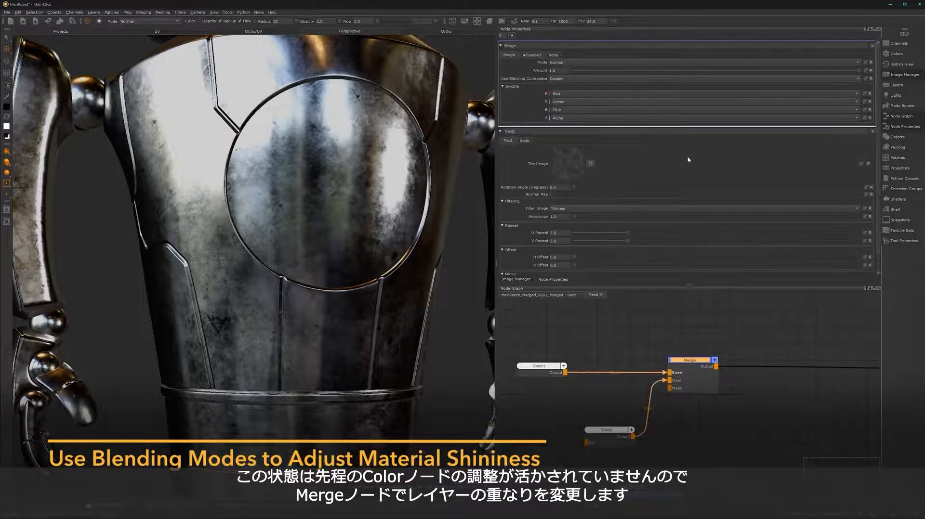
Set the Merge node's blending mode to Overlay
click(742, 65)
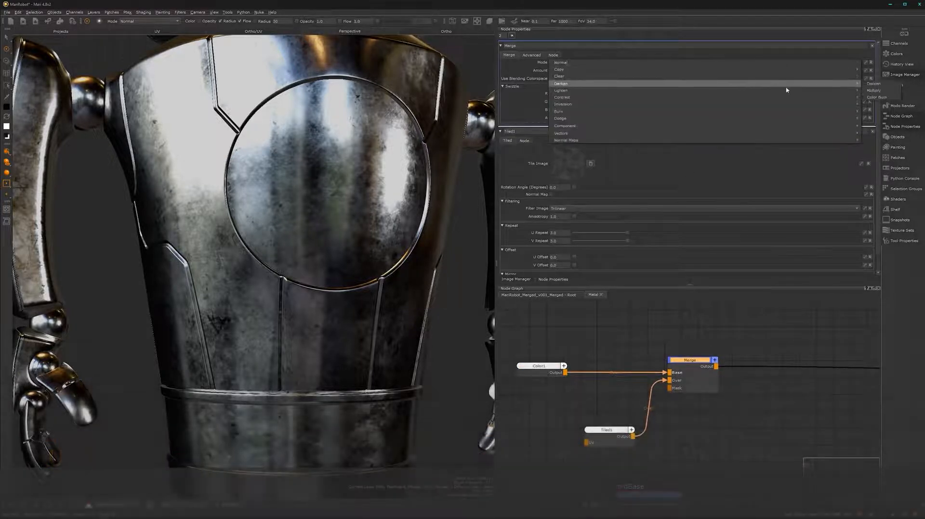
mouse_move(803, 101)
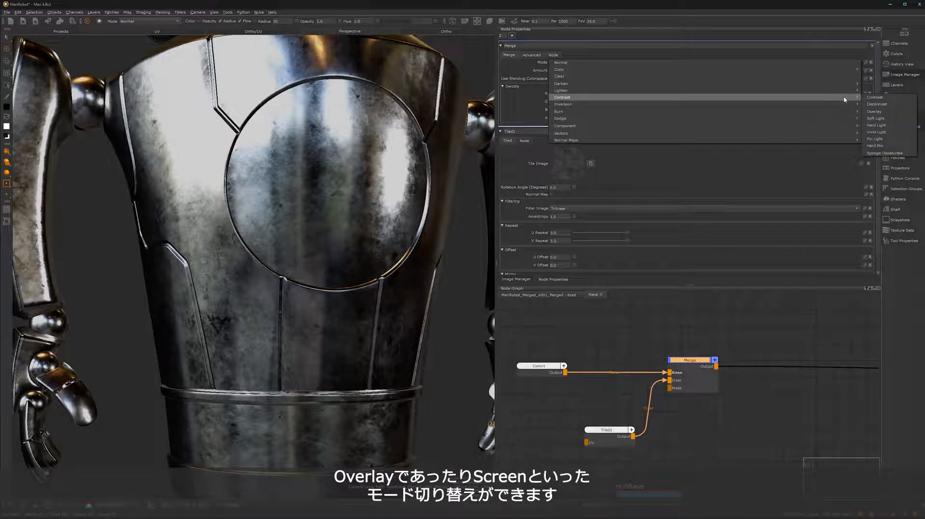
click(874, 113)
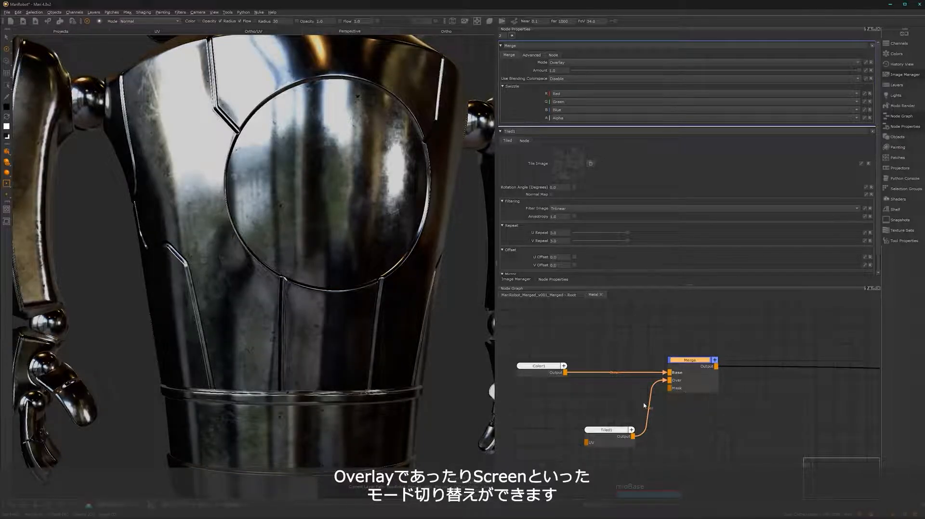
Set the Merge node's blending mode to Screen and reduce its Amount to about 0.334
click(826, 65)
mouse_move(850, 98)
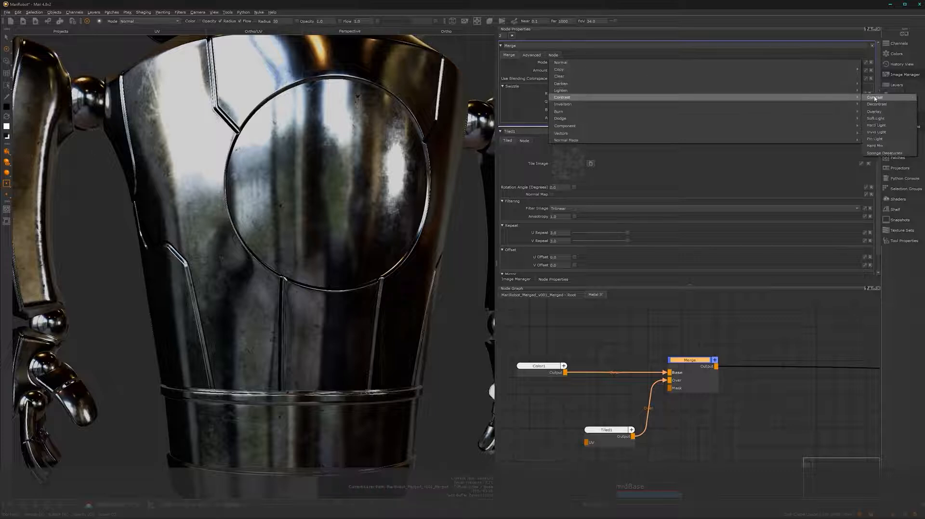
click(873, 98)
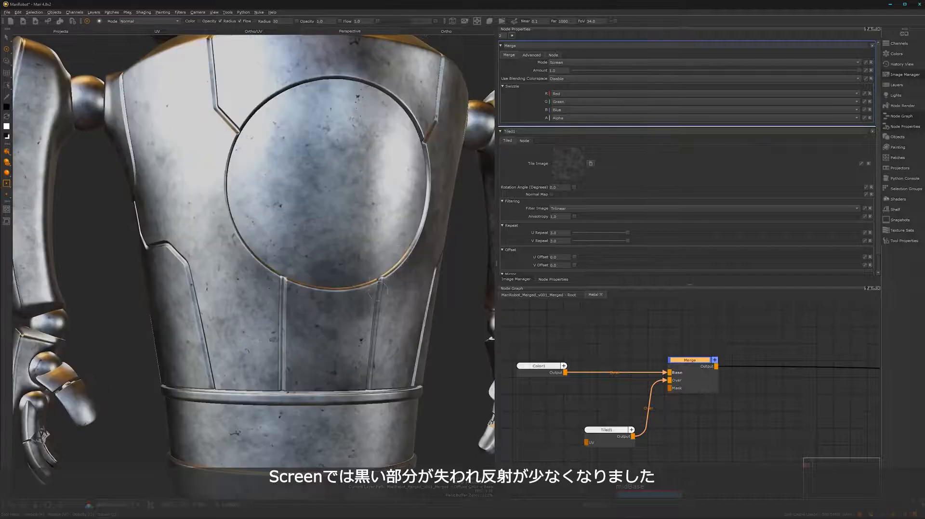
mouse_move(400, 289)
alt+mouse_down()
mouse_move(351, 289)
mouse_move(394, 270)
alt+mouse_up()
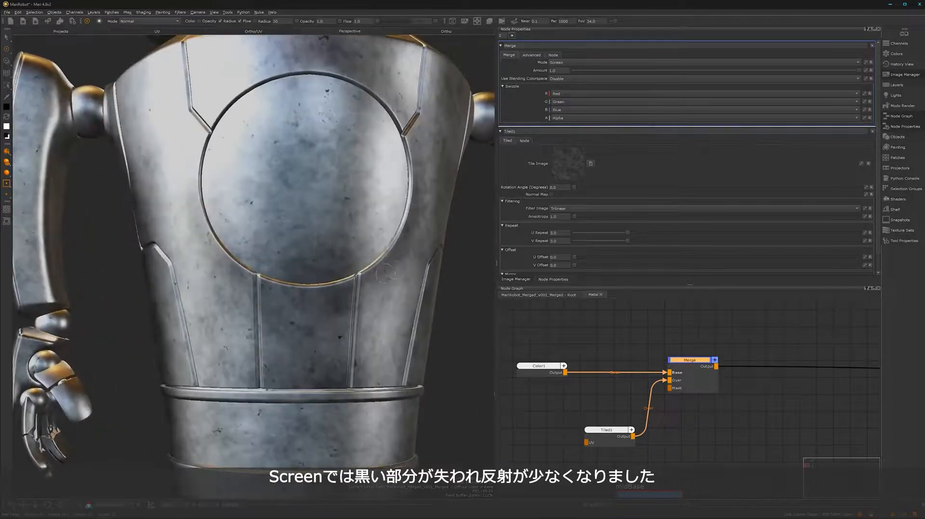
alt+drag(338, 301, 296, 318)
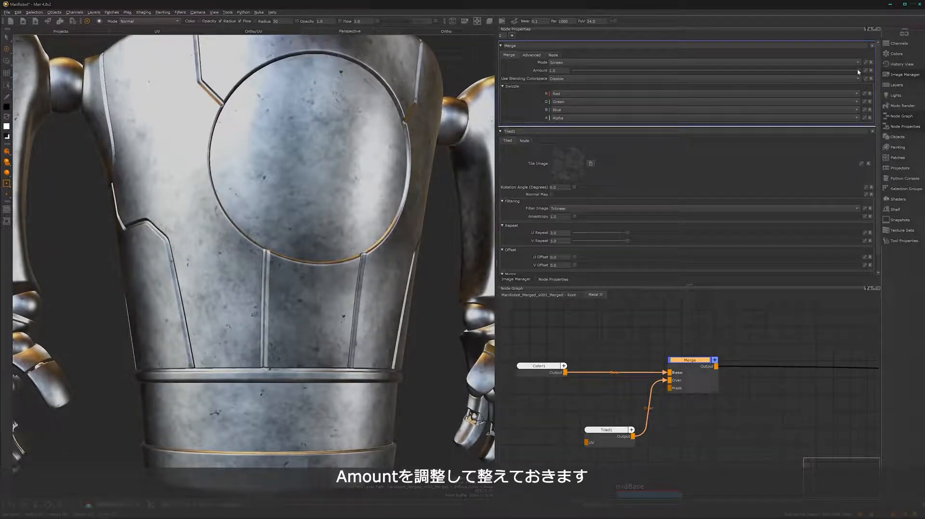
mouse_move(808, 74)
mouse_down()
mouse_move(596, 84)
mouse_move(668, 91)
mouse_up()
alt+drag(291, 263, 301, 302)
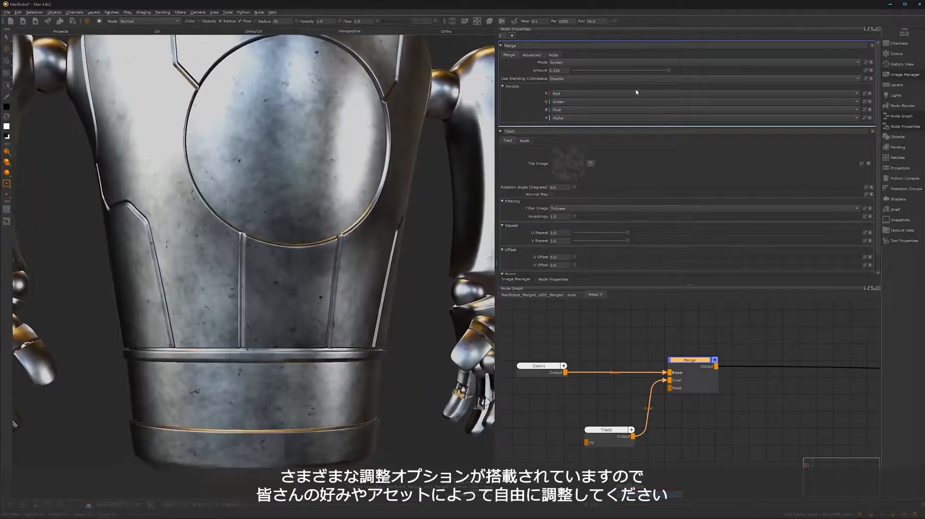
Set the roughness Merge node's Amount to 1.0 and its blending mode to Normal, checking the metal on the robot's body
drag(668, 71, 821, 73)
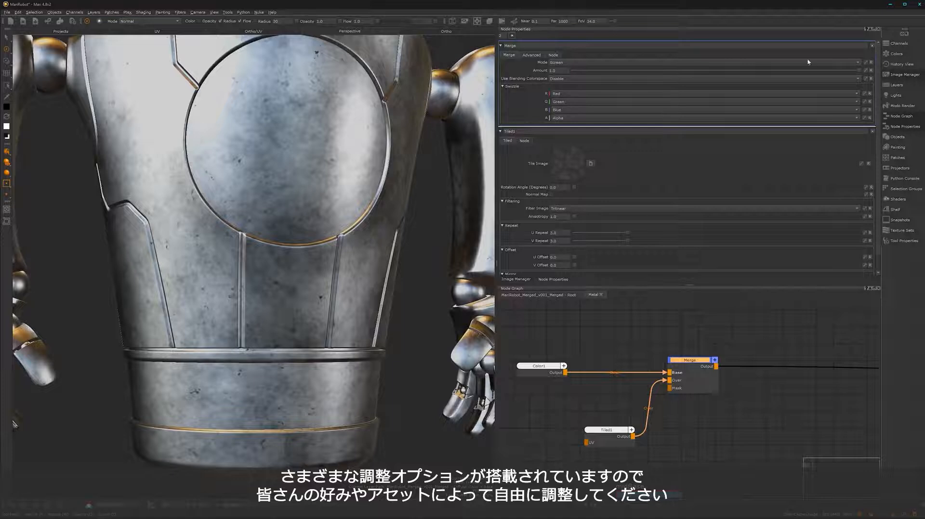
scroll(809, 67, up, 5)
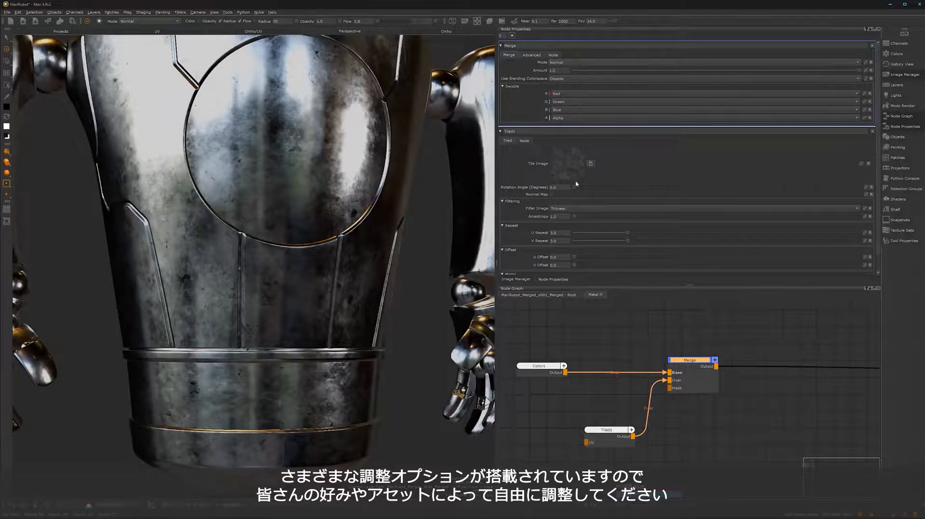
alt+drag(319, 190, 337, 310)
alt+middle_drag(337, 313, 328, 276)
alt+right_drag(332, 279, 362, 282)
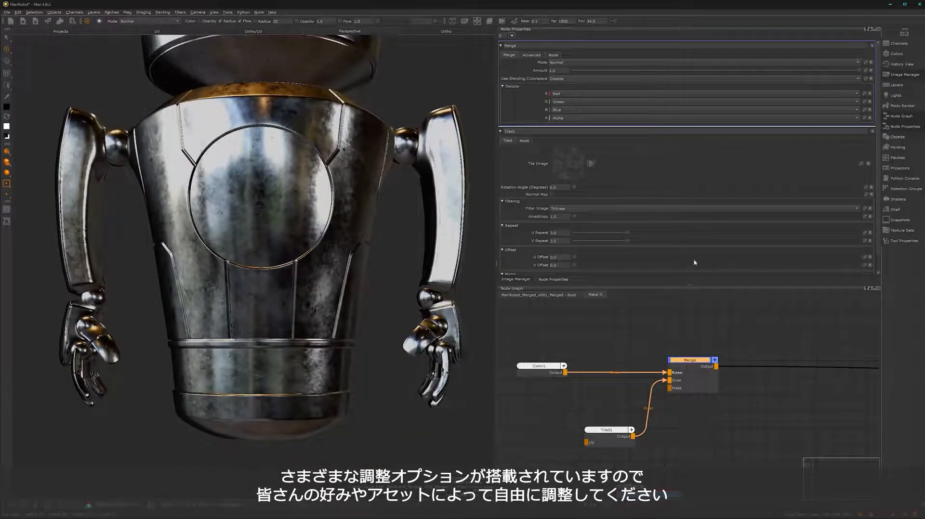
alt+middle_drag(304, 291, 311, 361)
alt+drag(311, 347, 292, 343)
alt+middle_drag(291, 365, 300, 320)
alt+drag(312, 347, 296, 337)
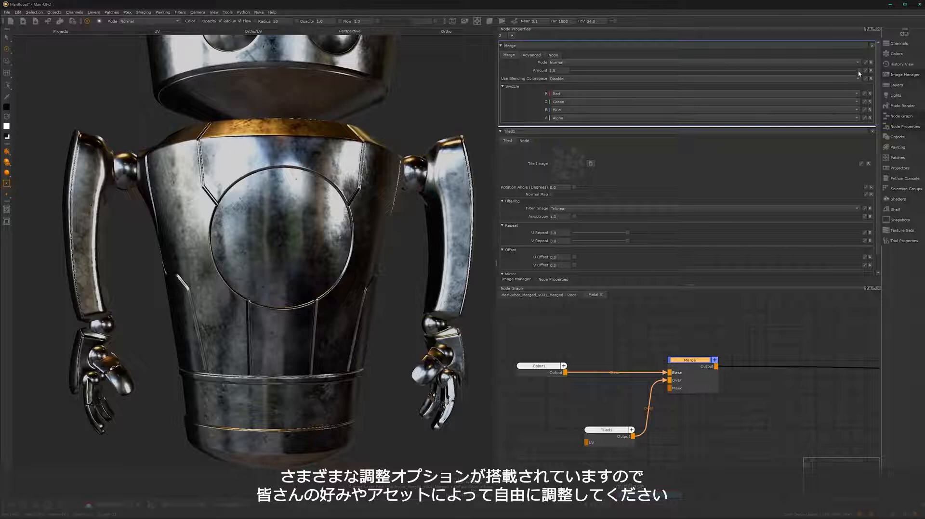
Reduce the roughness Merge node's Amount to about 0.443 and check the softer metal reflections on the torso
drag(849, 73, 701, 83)
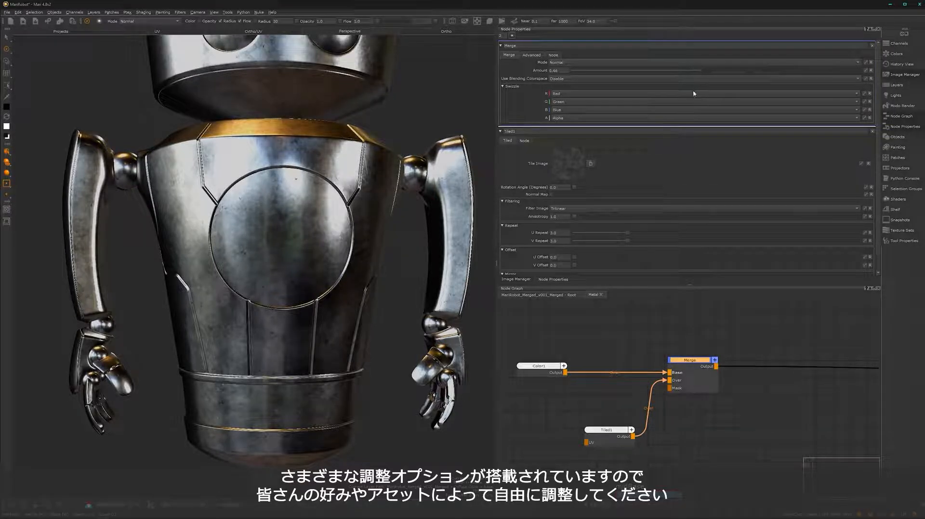
mouse_move(267, 338)
alt+mouse_down()
mouse_move(291, 304)
mouse_move(268, 337)
alt+mouse_up()
alt+right_drag(268, 337, 322, 318)
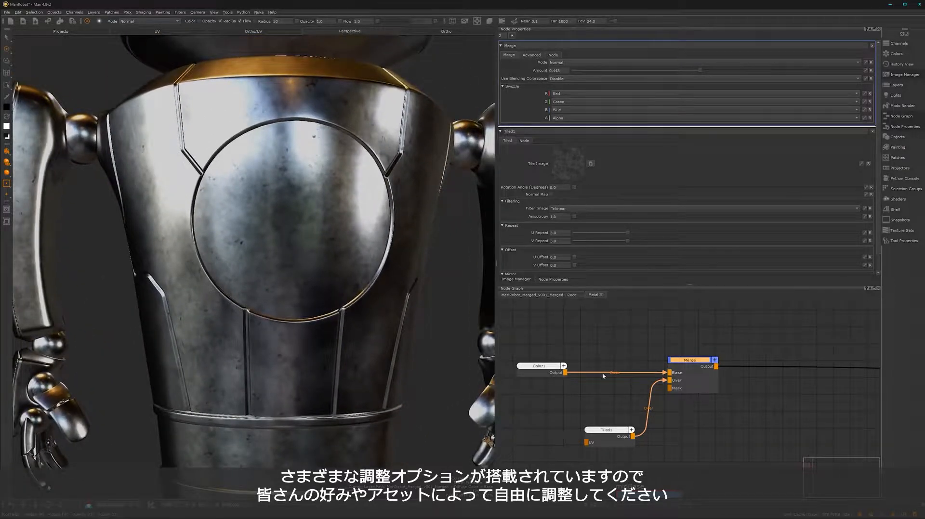
alt+drag(290, 285, 296, 339)
alt+right_drag(296, 340, 275, 334)
alt+middle_drag(274, 334, 270, 287)
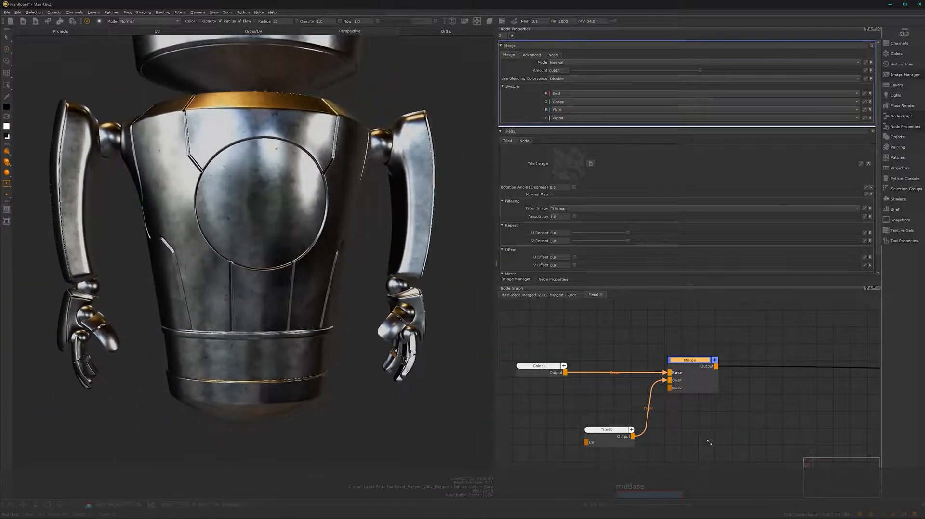
Move the midBase backdrop with its Paint node further back to make room on its output connection
alt+right_drag(709, 443, 669, 466)
alt+middle_drag(670, 467, 703, 381)
click(764, 380)
drag(700, 406, 616, 422)
alt+middle_drag(721, 411, 653, 434)
alt+right_drag(666, 393, 657, 429)
alt+middle_drag(657, 428, 668, 401)
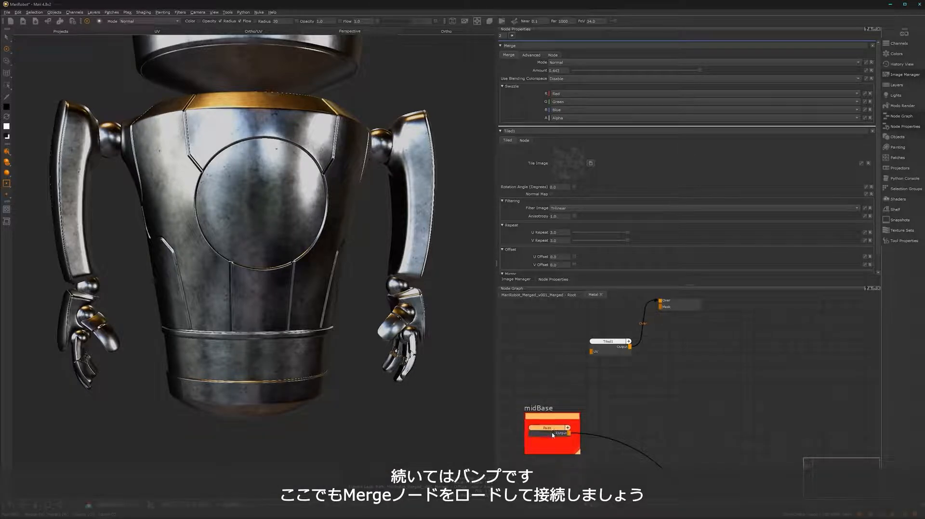
Add a Merge node after the midBase Paint node and connect the roughness tile's output to its Over input
key(m)
drag(626, 419, 695, 421)
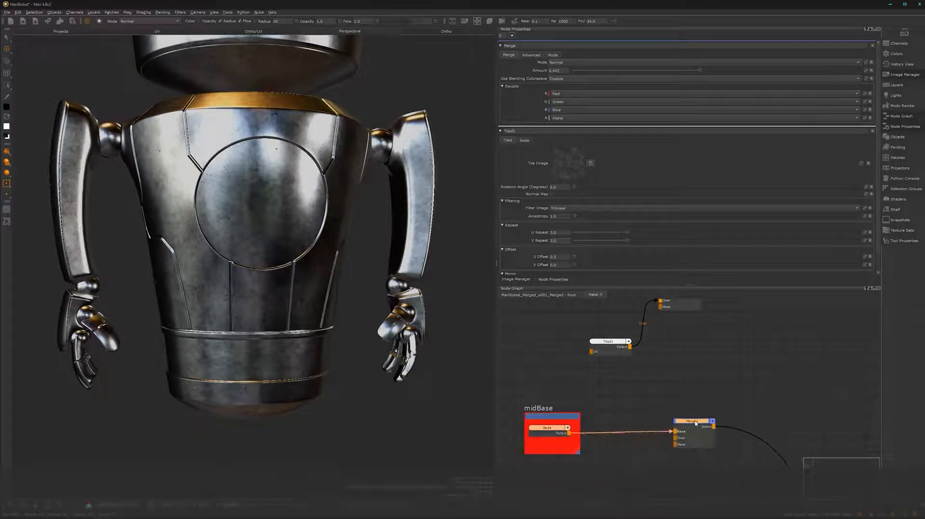
drag(630, 347, 678, 440)
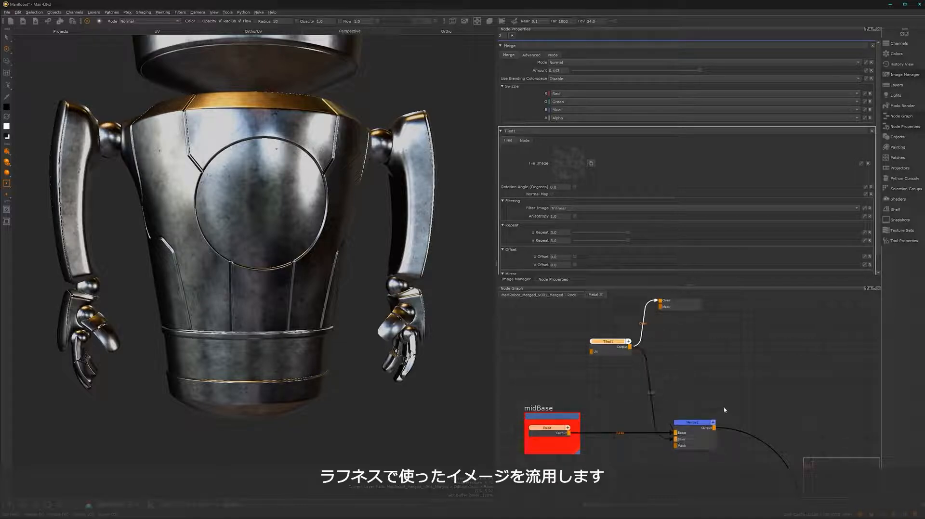
Open the properties of the bump Merge node and set its blending mode to Overlay
click(694, 426)
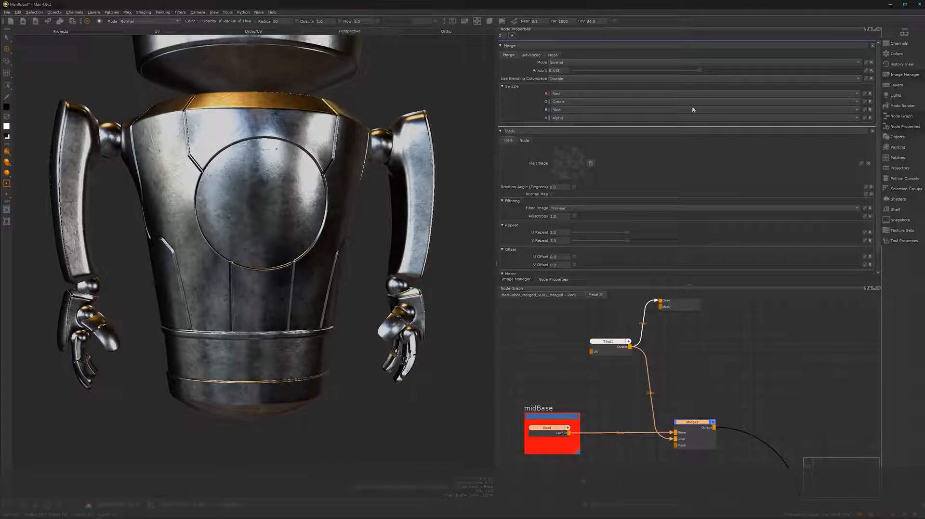
double_click(698, 424)
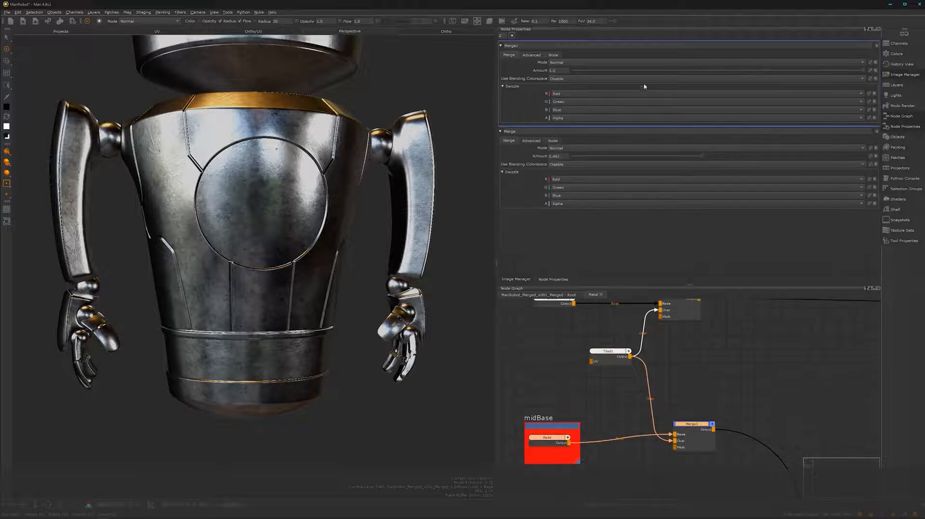
click(766, 63)
mouse_move(841, 105)
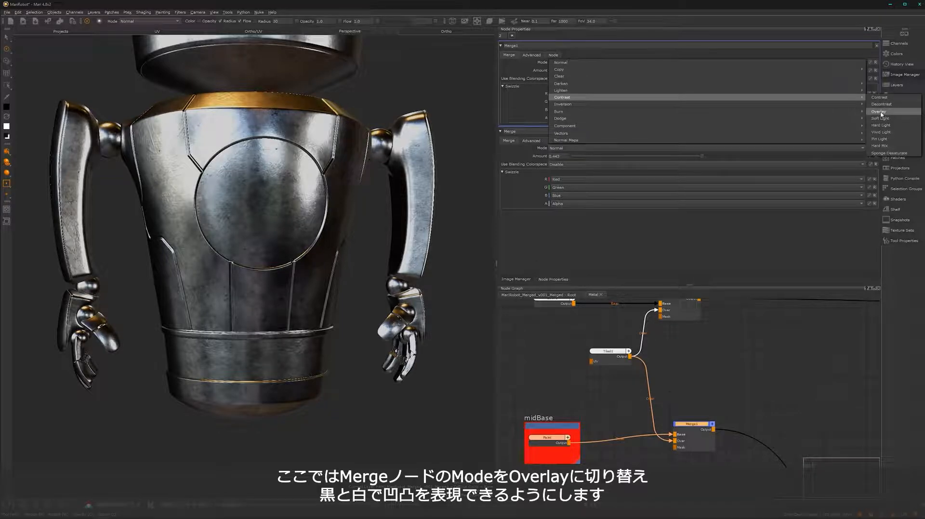
click(879, 111)
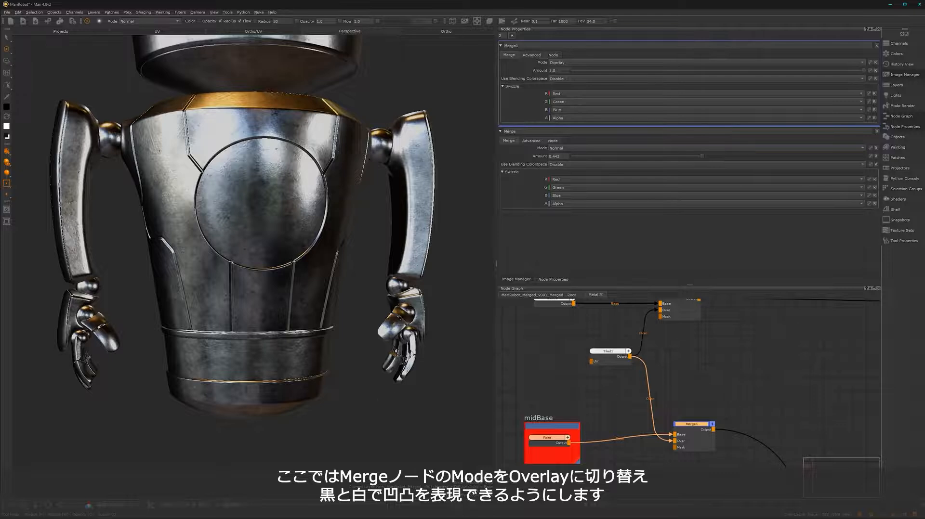
Check the scratches on the chest plate up close and insert an Invert node between the roughness tile and the bump Merge node
alt+right_drag(337, 324, 345, 241)
alt+middle_drag(318, 233, 324, 343)
alt+right_drag(325, 341, 345, 258)
alt+middle_drag(331, 183, 326, 261)
mouse_move(326, 261)
alt+right_down()
mouse_move(331, 231)
mouse_move(394, 239)
mouse_move(289, 284)
alt+right_up()
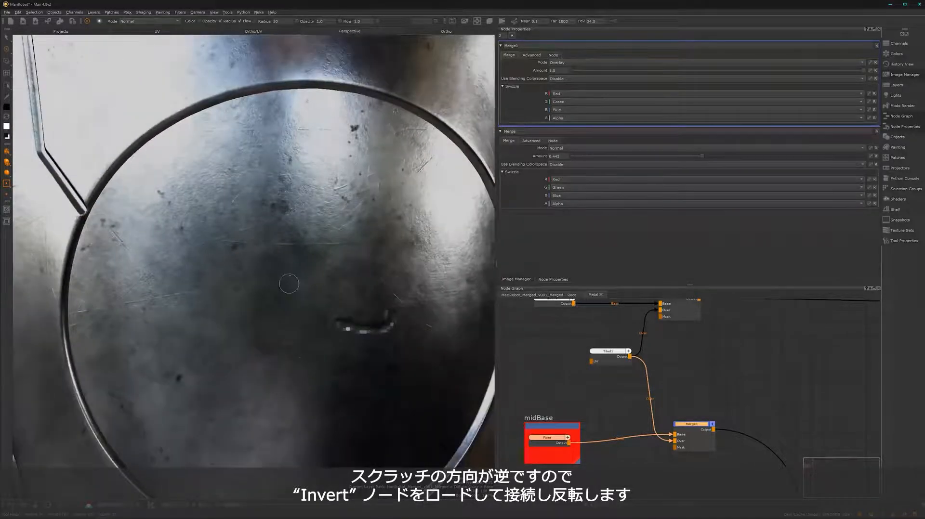
click(617, 414)
key(Tab)
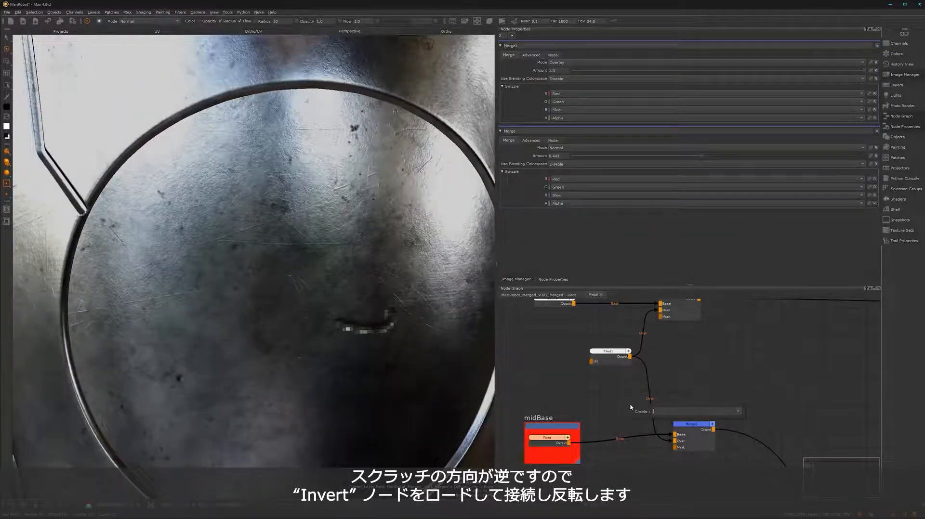
text(inv)
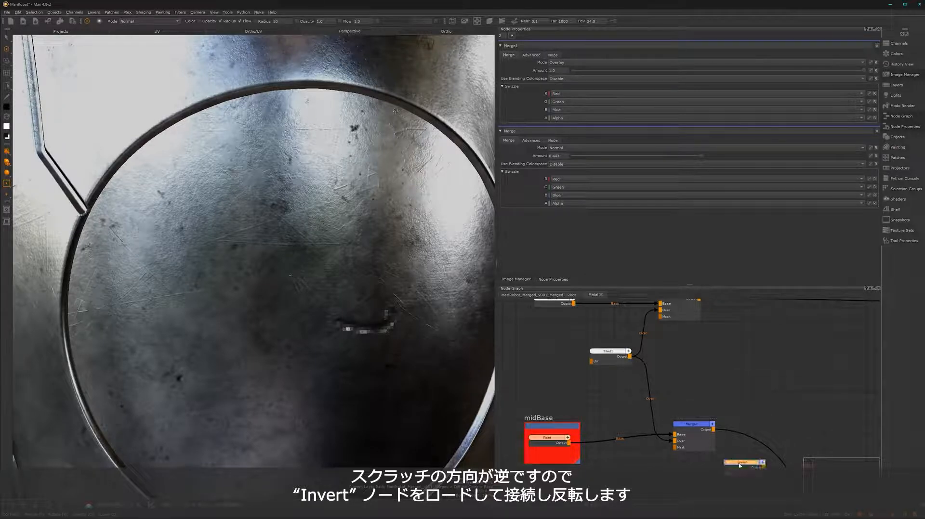
drag(744, 465, 653, 401)
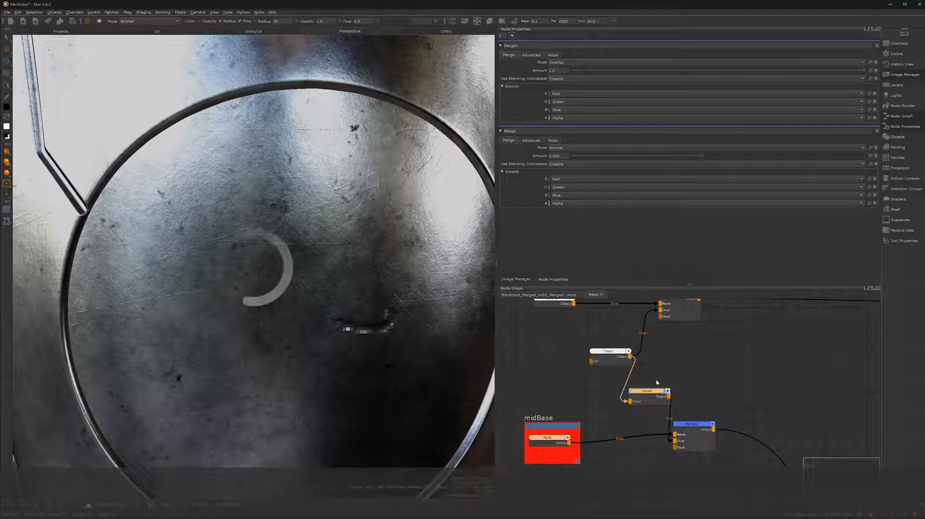
Tidy the graph by spacing out the bump Merge, roughness tile and roughness Color nodes
alt+drag(326, 335, 331, 319)
alt+middle_drag(359, 295, 337, 327)
alt+right_drag(329, 293, 229, 337)
alt+middle_drag(291, 332, 299, 270)
alt+drag(309, 284, 337, 303)
drag(689, 423, 694, 431)
middle_drag(782, 448, 771, 430)
scroll(765, 433, down, 3)
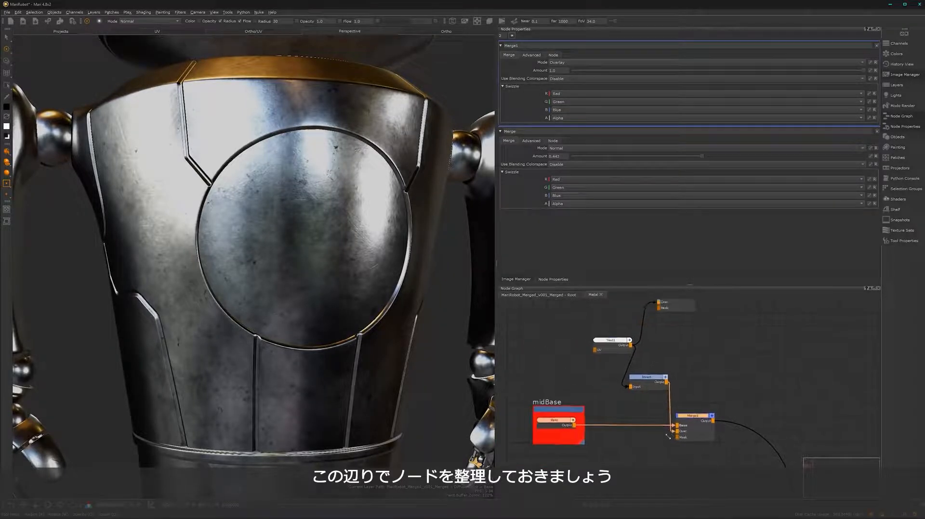
middle_drag(710, 392, 704, 423)
click(676, 415)
drag(631, 395, 603, 397)
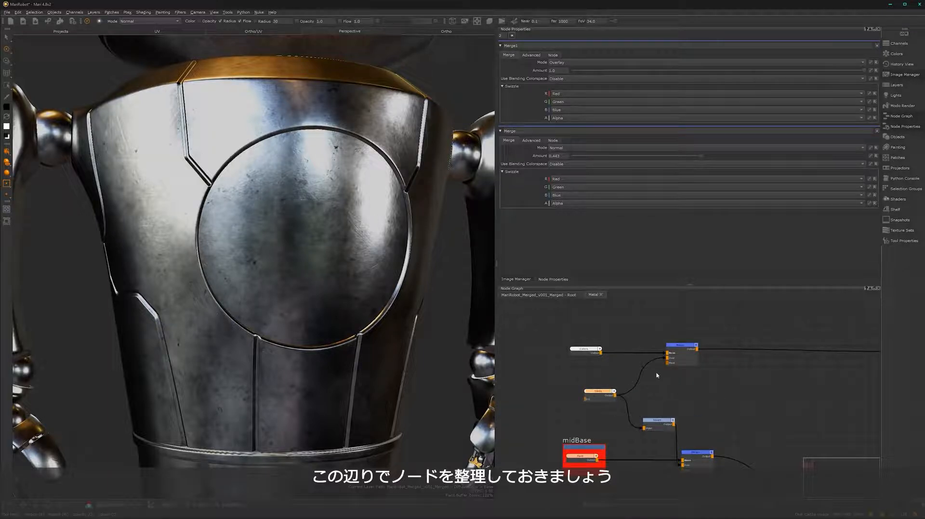
drag(587, 352, 546, 350)
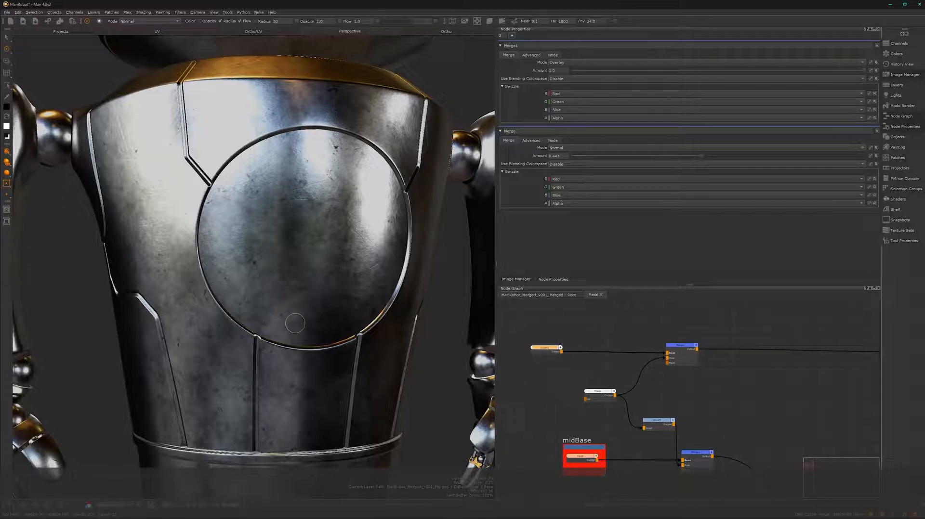
Move the Diffuse tile node further from its channel to line it up with the roughness Color node
mouse_move(330, 335)
alt+middle_down()
mouse_move(320, 347)
mouse_move(351, 340)
alt+middle_up()
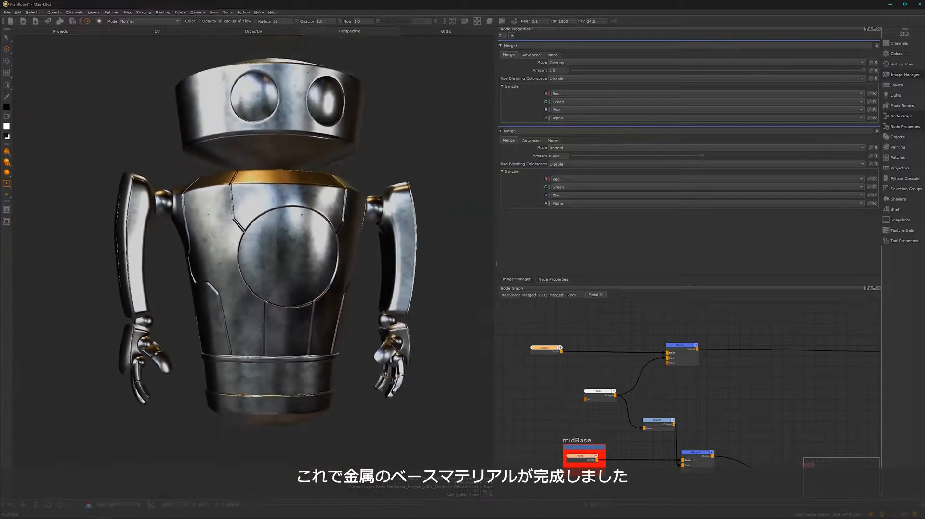
alt+drag(328, 308, 306, 286)
alt+right_drag(693, 411, 612, 434)
alt+middle_drag(693, 444, 642, 454)
alt+middle_drag(652, 402, 647, 434)
drag(642, 336, 600, 335)
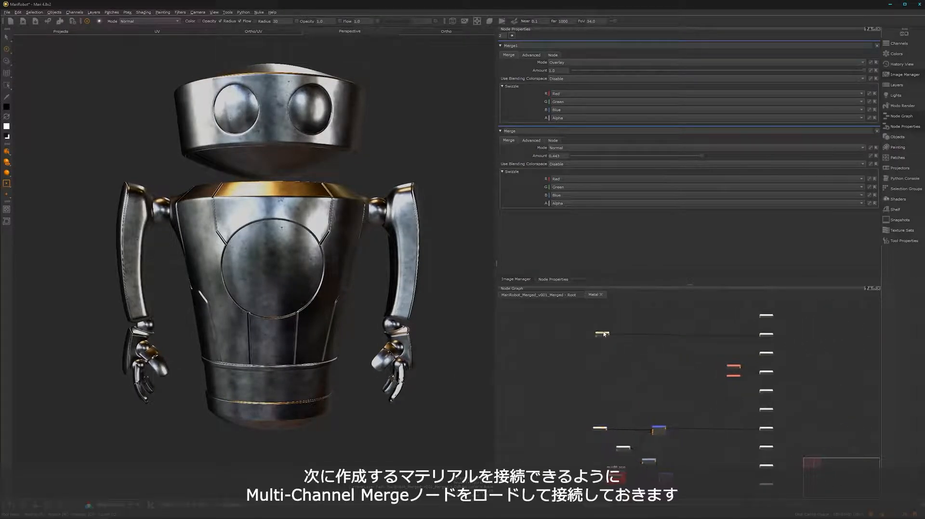
In the Root graph, create an Arnold Standard Surface Multi-Channel Merge node and insert it between the Metal group and the existing Multi-Channel Merge
click(549, 296)
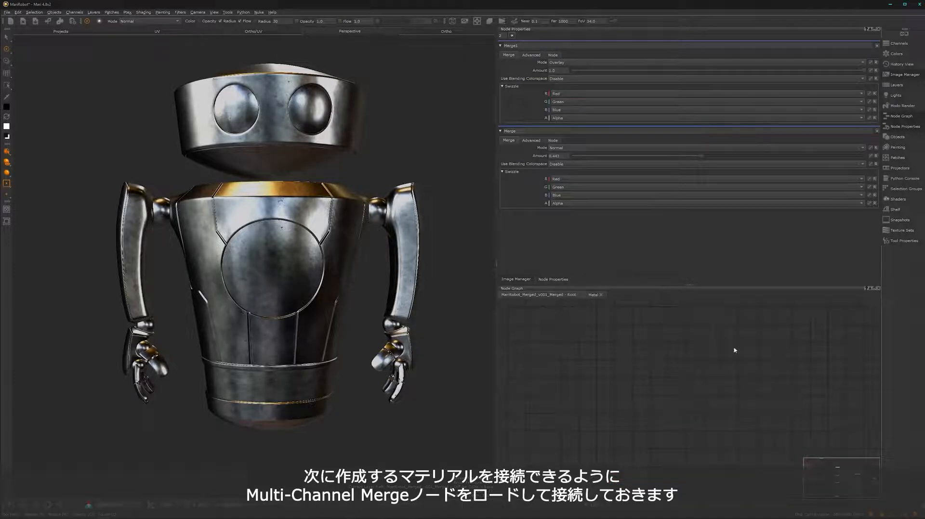
alt+right_drag(727, 410, 576, 409)
alt+middle_drag(704, 457, 584, 413)
alt+right_drag(648, 449, 782, 411)
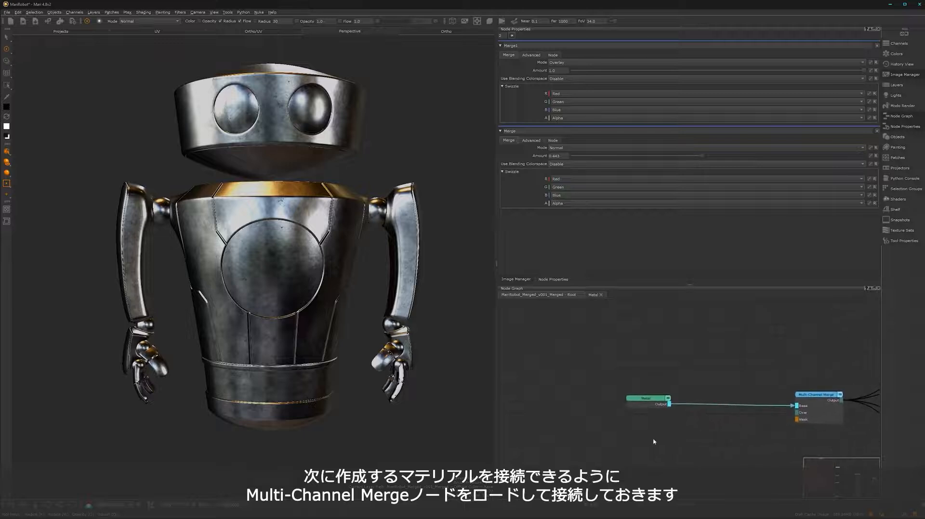
key(Tab)
text(mer)
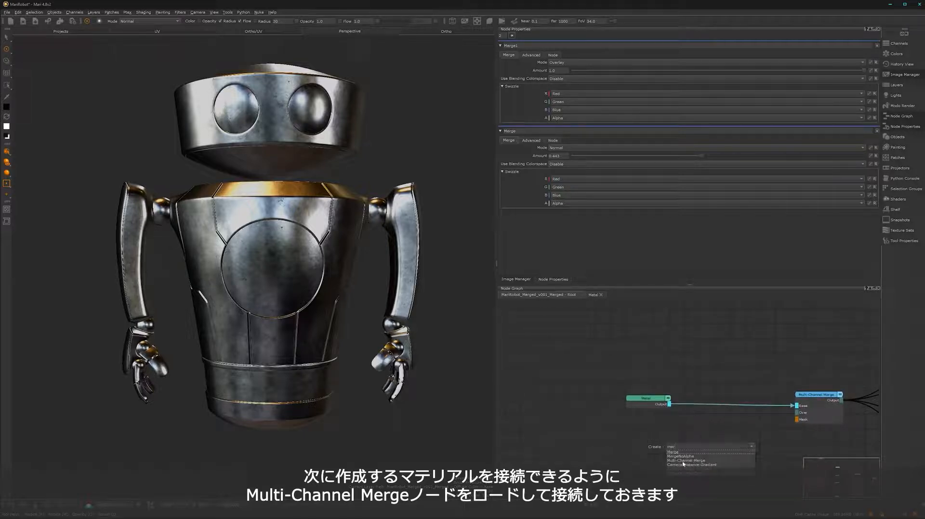
click(684, 461)
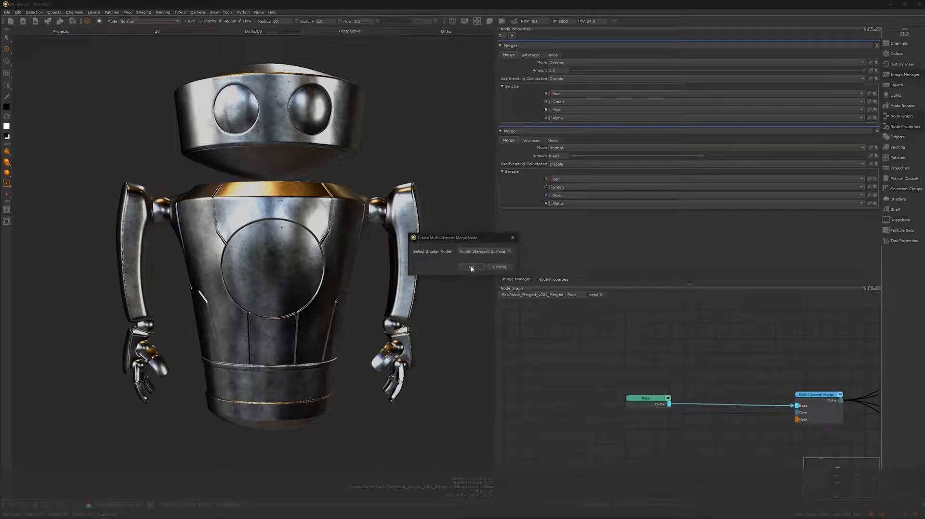
click(471, 266)
drag(652, 400, 845, 406)
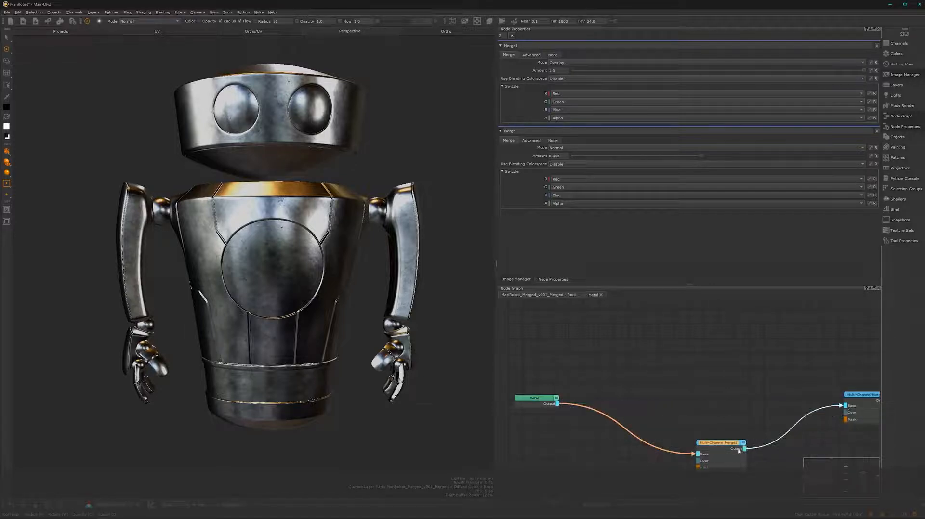
drag(727, 445, 628, 396)
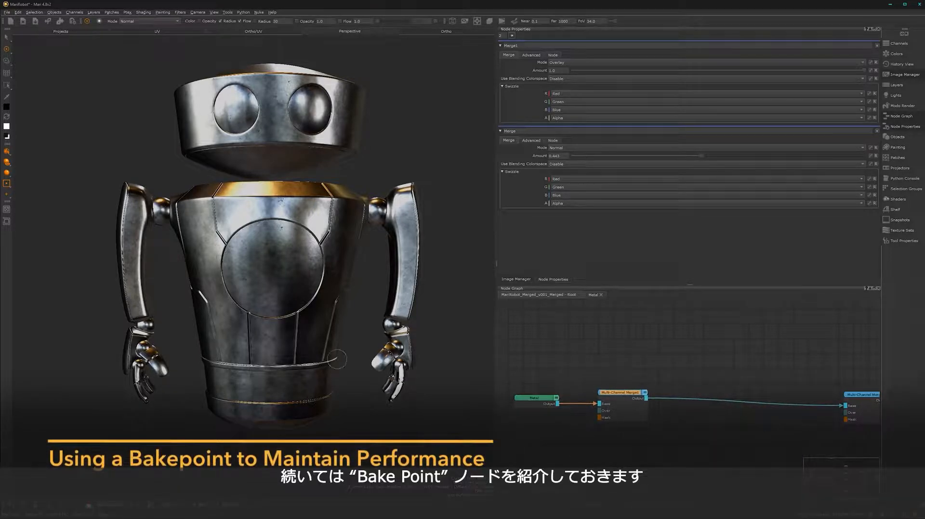
Create a Multi-Channel Bake Point node for Arnold Standard Surface at 4096 x 4096, 8bit (Byte), using the channel settings
alt+right_drag(642, 437, 669, 443)
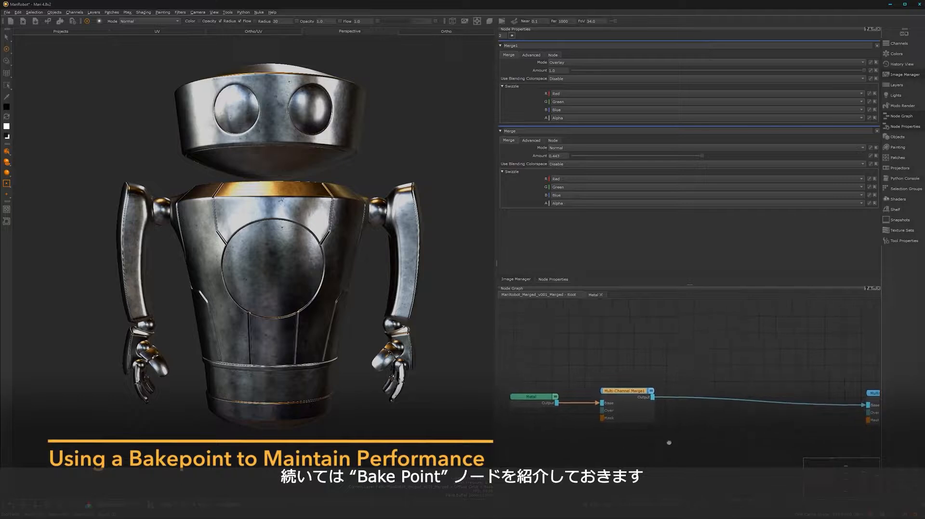
alt+middle_drag(669, 443, 796, 443)
click(651, 444)
drag(664, 400, 597, 398)
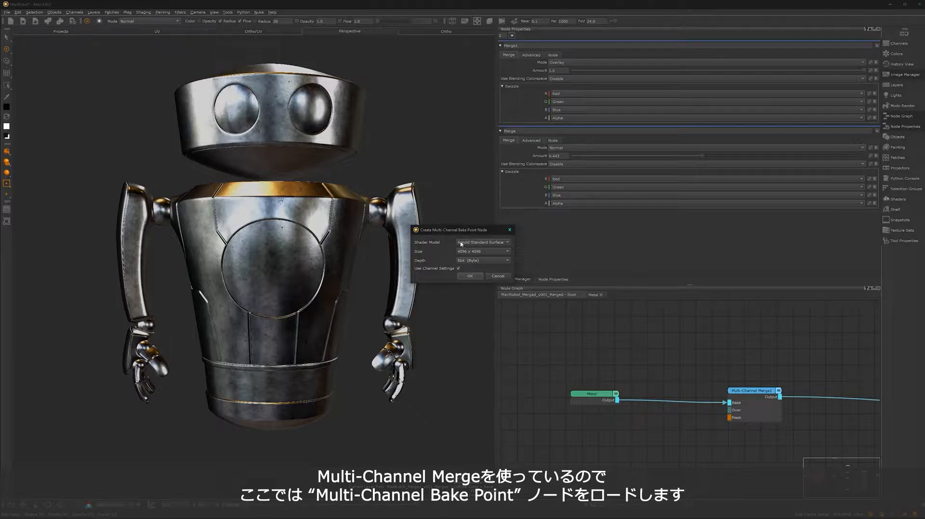
click(465, 276)
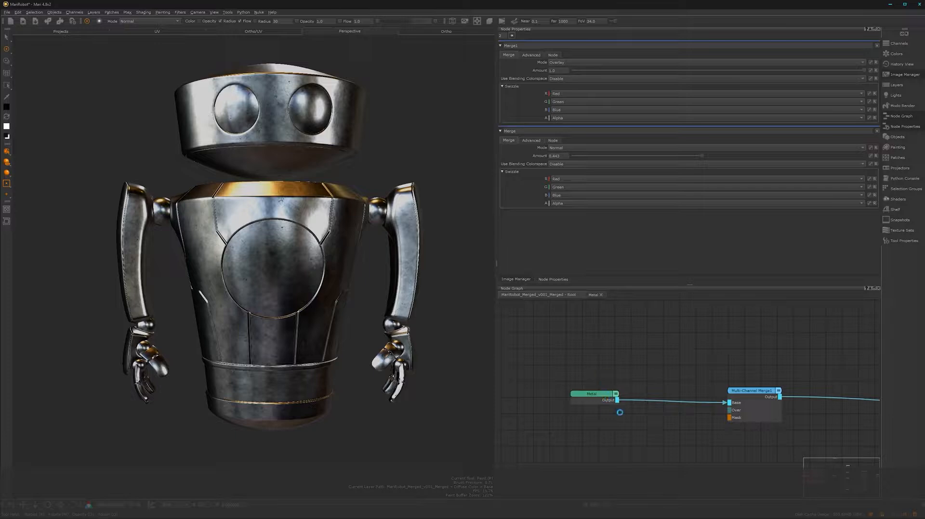
Insert the Multi-Channel Bake Point between the Metal group and the first Multi-Channel Merge, and open its properties
click(648, 444)
drag(617, 400, 729, 403)
click(593, 395)
drag(593, 394, 528, 390)
drag(652, 441, 628, 391)
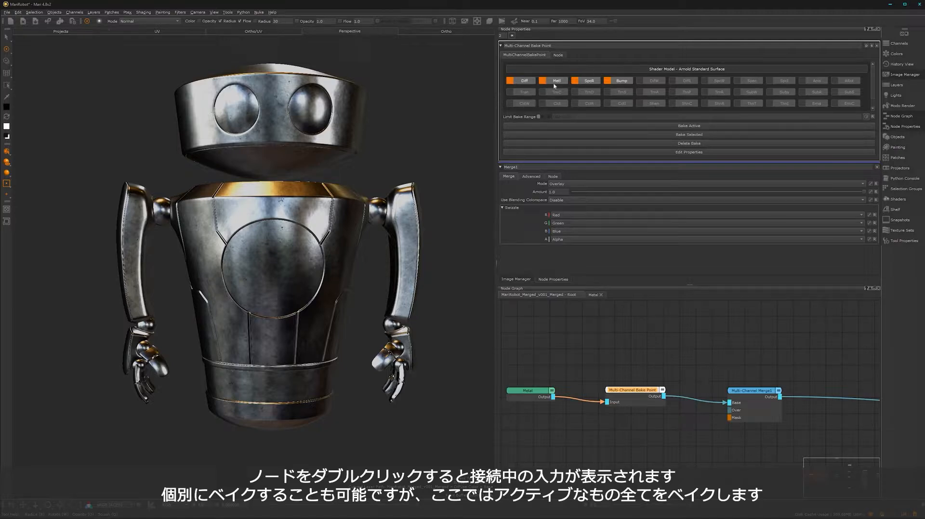
Bake all active channels of the Multi-Channel Bake Point and move it and the Metal group further from the Multi-Channel Merge
click(693, 127)
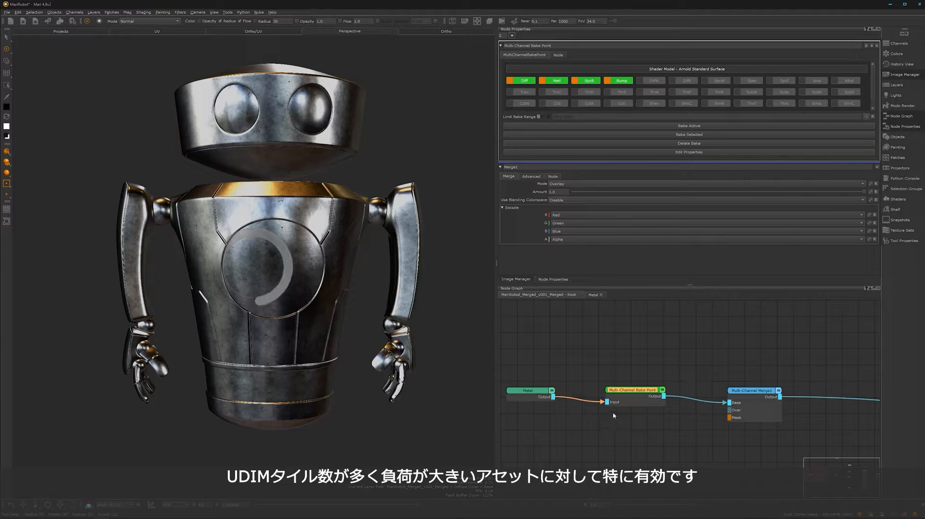
drag(530, 391, 522, 395)
drag(641, 345, 533, 433)
drag(636, 391, 605, 396)
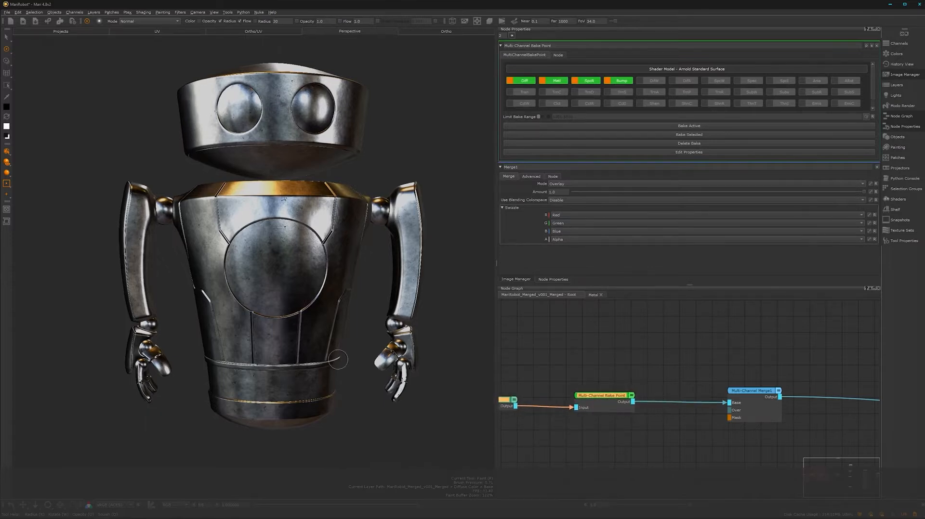
mouse_move(293, 347)
alt+mouse_down()
mouse_move(316, 378)
mouse_move(198, 361)
mouse_move(283, 355)
mouse_move(319, 374)
mouse_move(291, 344)
mouse_move(267, 352)
mouse_move(318, 352)
alt+mouse_up()
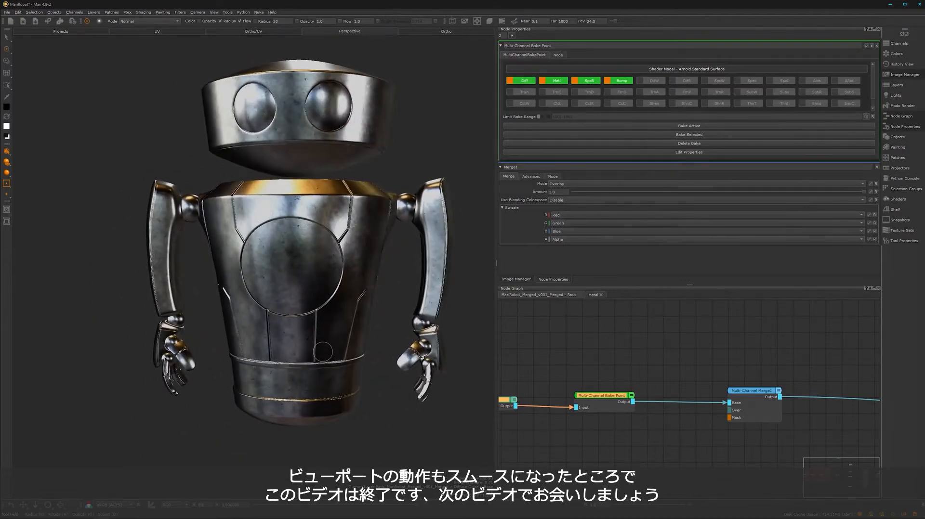